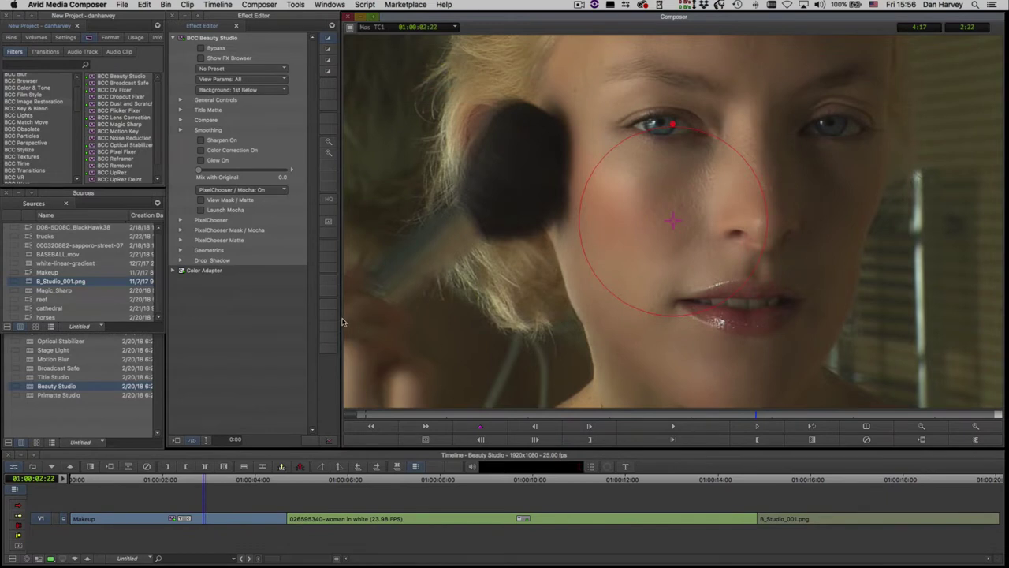
Check the makeup shot with Beauty Studio bypassed and examine the effect's skin mask matte
{"action": "left_click", "coordinate": [202, 48]}
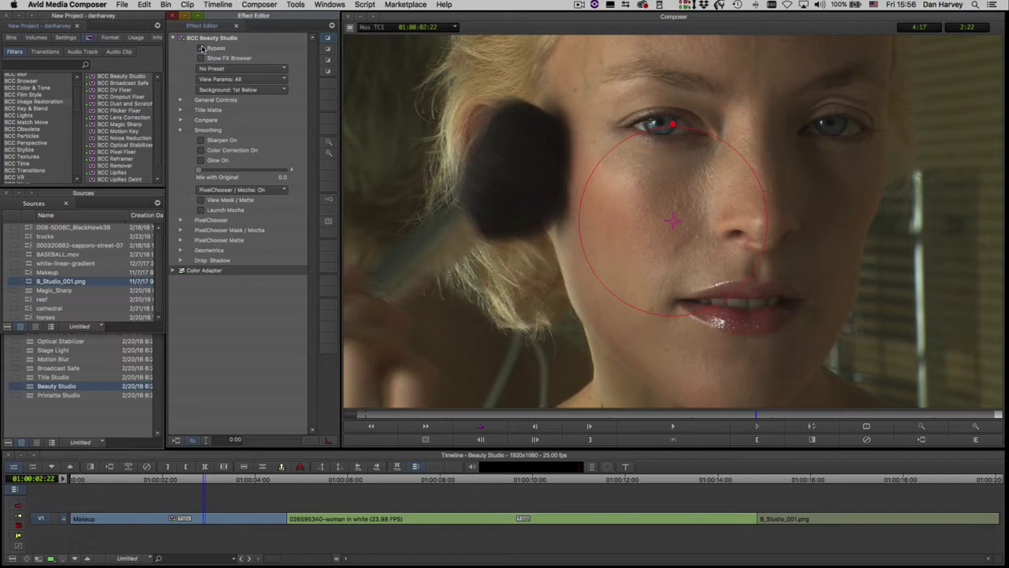
{"action": "left_click", "coordinate": [201, 200]}
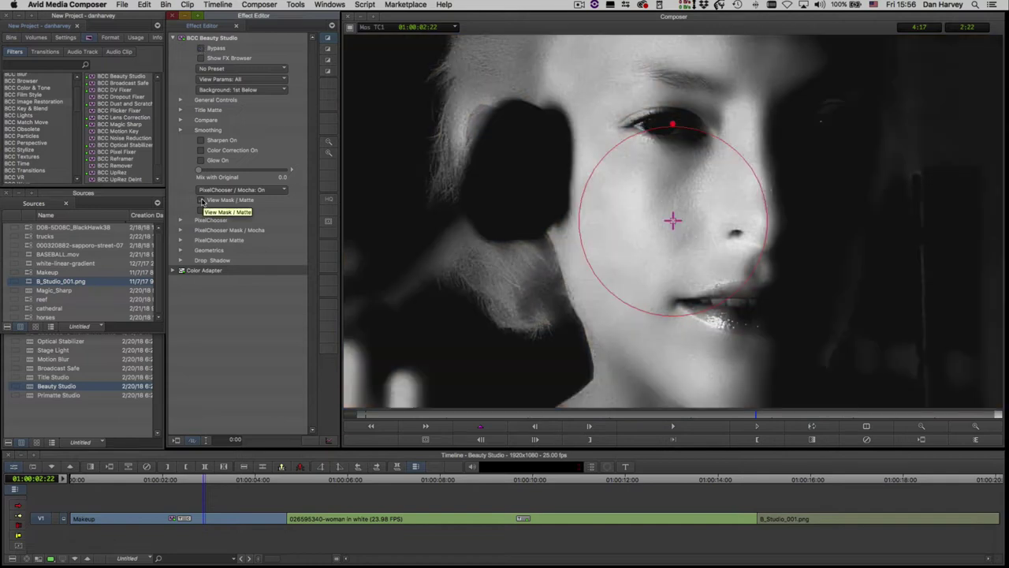
{"action": "left_click", "coordinate": [201, 200]}
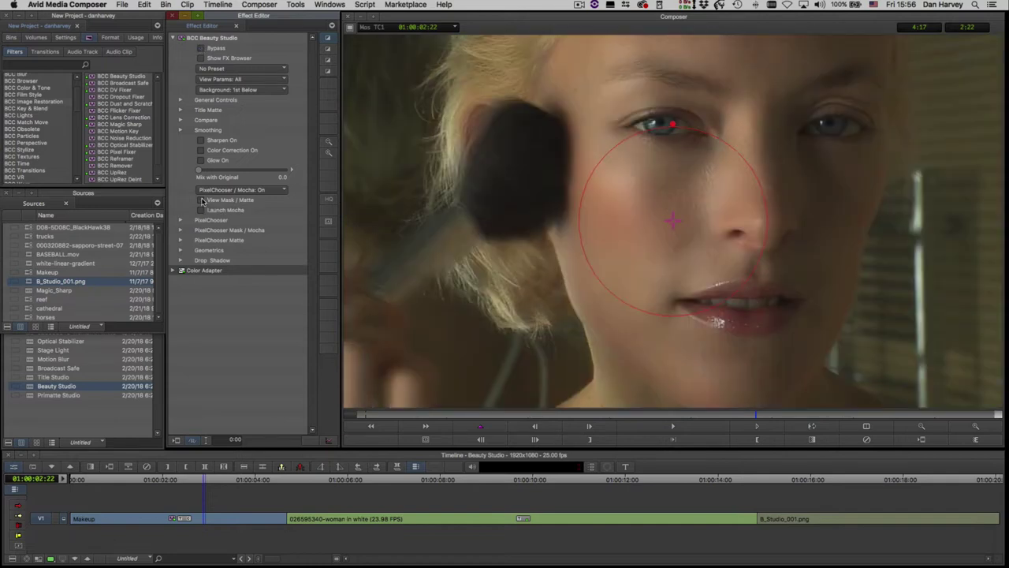
Turn Beauty Studio's PixelChooser / Mocha off and set the smoothing Master Amount to 97.5
{"action": "left_click", "coordinate": [240, 190]}
{"action": "left_click", "coordinate": [236, 200]}
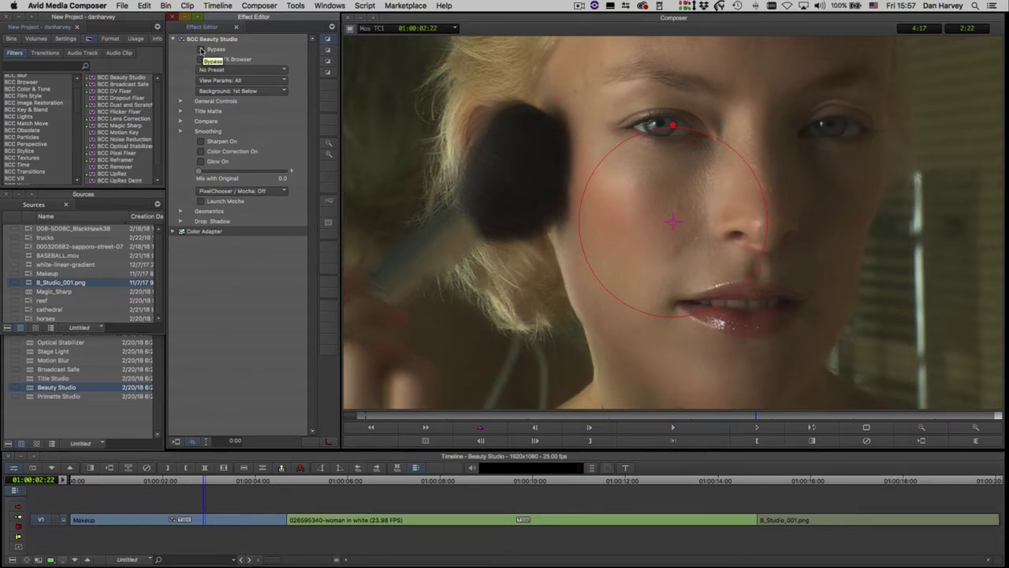
{"action": "left_click", "coordinate": [180, 131]}
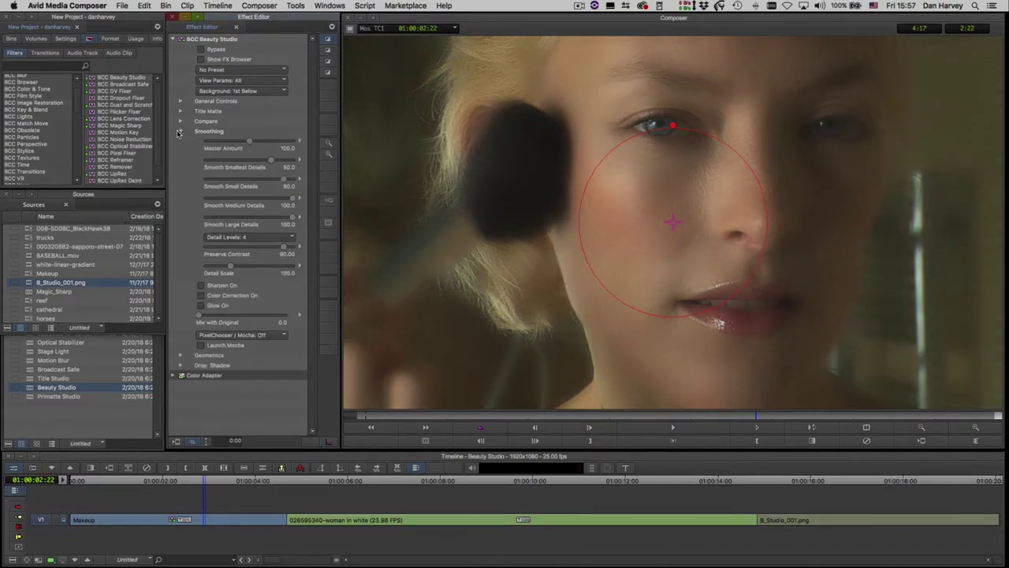
{"action": "mouse_move", "coordinate": [249, 144]}
{"action": "left_mouse_down"}
{"action": "mouse_move", "coordinate": [264, 142]}
{"action": "mouse_move", "coordinate": [248, 143]}
{"action": "left_mouse_up"}
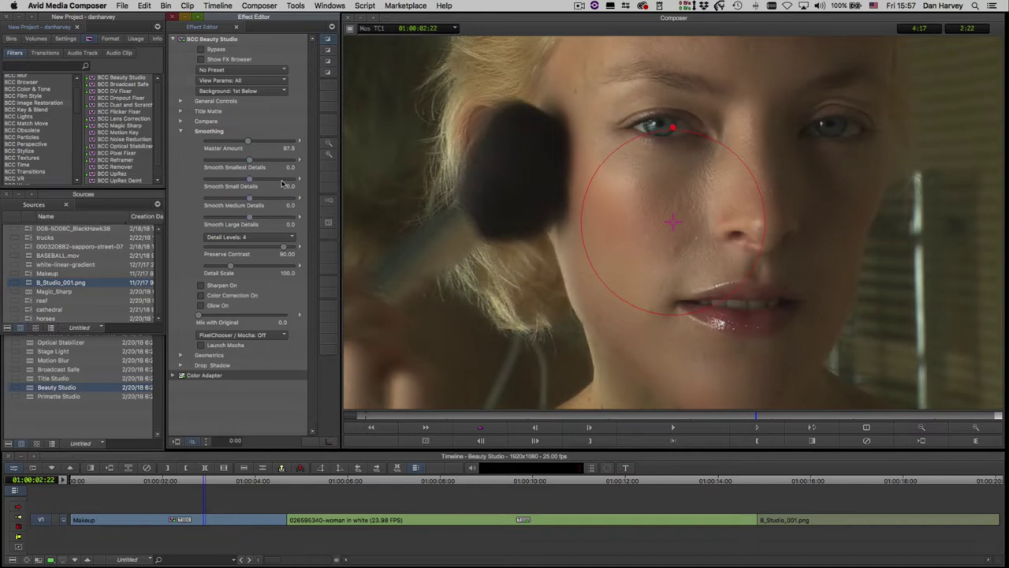
Set Beauty Studio's detail smoothing to 72.5 for smallest, 28.8 for small, 5.0 for medium and 52.5 for large details
{"action": "left_click_drag", "start_coordinate": [283, 159], "coordinate": [273, 163]}
{"action": "mouse_move", "coordinate": [250, 200]}
{"action": "left_mouse_down"}
{"action": "mouse_move", "coordinate": [312, 195]}
{"action": "mouse_move", "coordinate": [254, 205]}
{"action": "left_mouse_up"}
{"action": "left_click", "coordinate": [282, 216]}
{"action": "left_click_drag", "start_coordinate": [279, 161], "coordinate": [283, 167]}
{"action": "left_click", "coordinate": [282, 238]}
{"action": "left_click", "coordinate": [282, 238]}
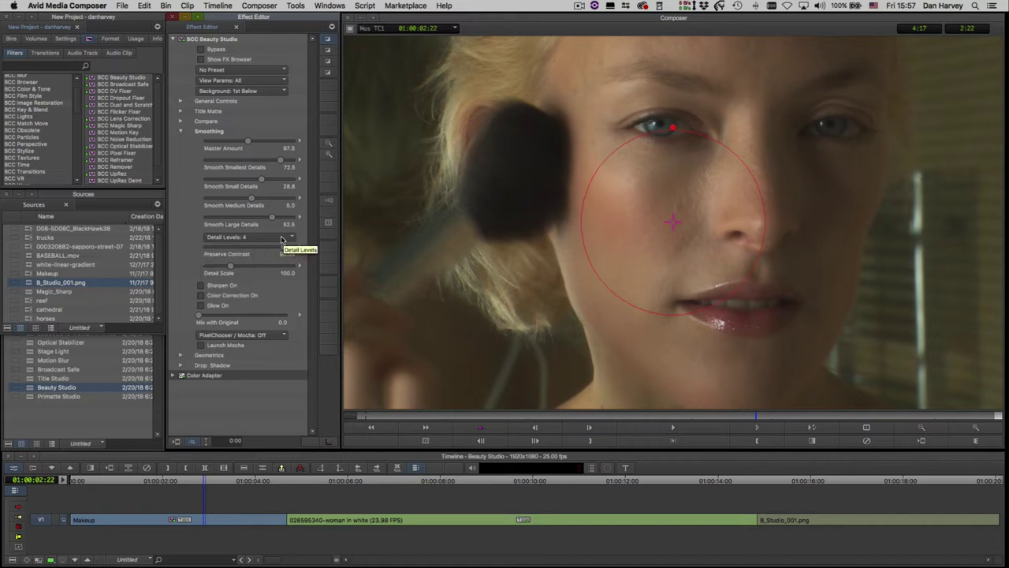
{"action": "left_click", "coordinate": [295, 250]}
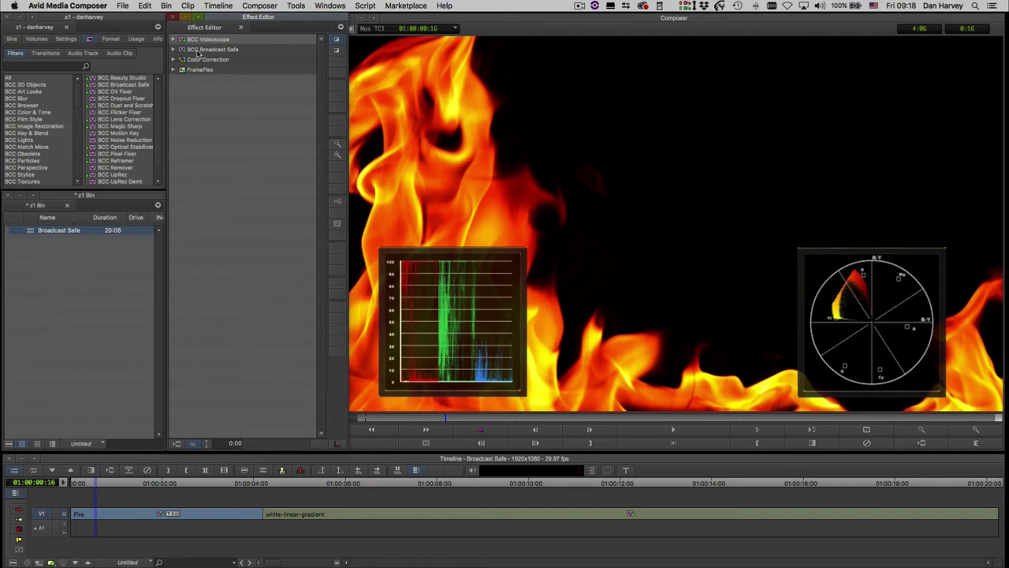
Set BCC Broadcast Safe on the Fire clip to the EBU 103 standard with Video Range color
{"action": "left_click", "coordinate": [173, 50]}
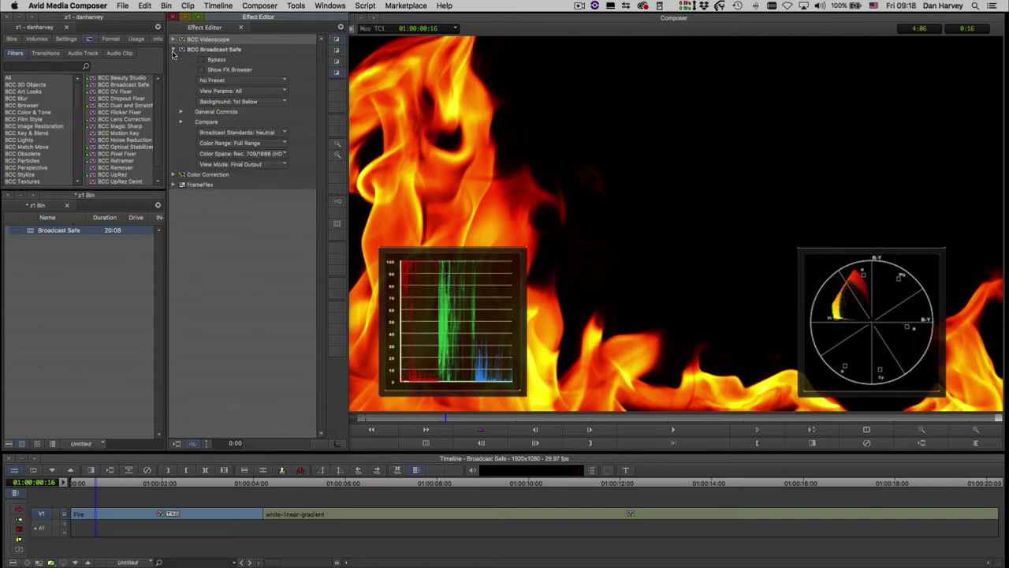
{"action": "left_click", "coordinate": [265, 133]}
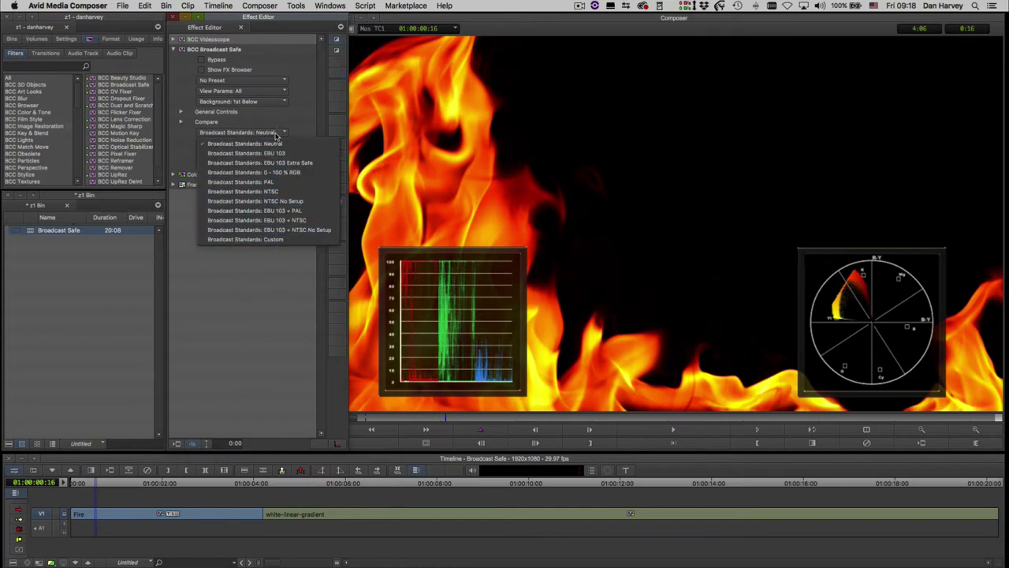
{"action": "left_click", "coordinate": [263, 153]}
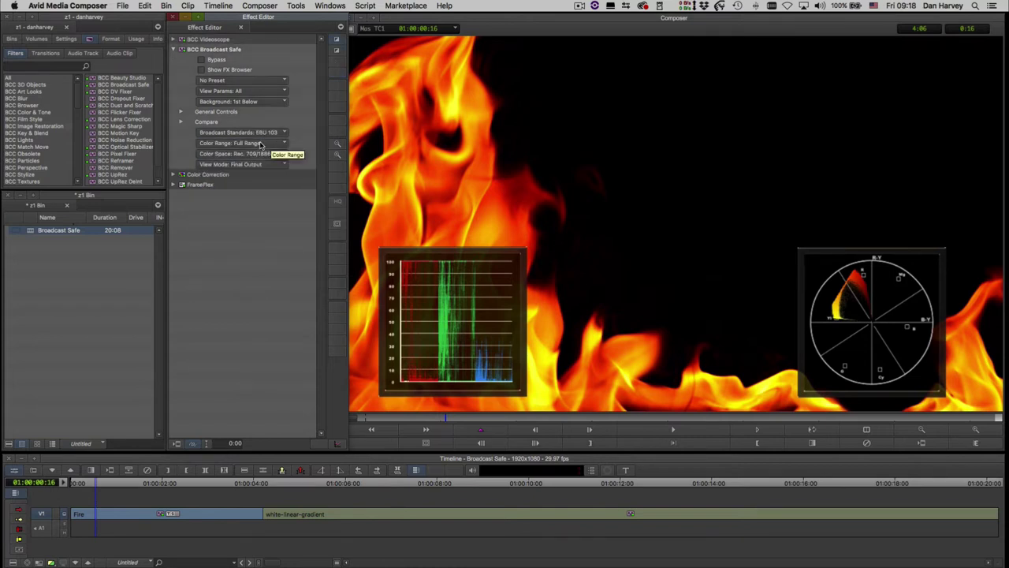
{"action": "left_click", "coordinate": [260, 145]}
{"action": "left_click", "coordinate": [268, 169]}
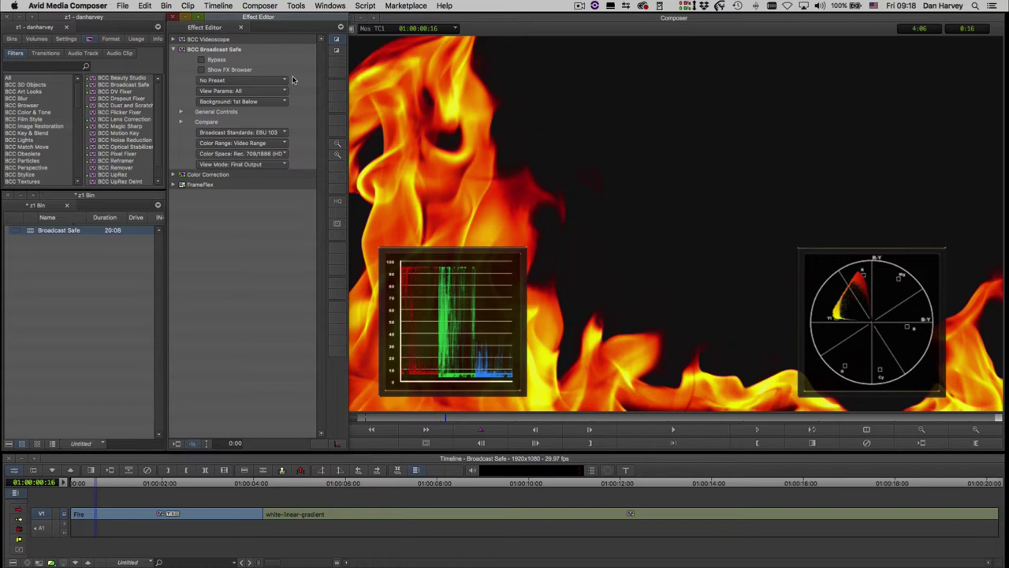
Compare the fire shot with and without Broadcast Safe by toggling the effect's bypass
{"action": "left_click", "coordinate": [203, 60]}
{"action": "left_click", "coordinate": [202, 60]}
{"action": "left_click", "coordinate": [203, 60]}
{"action": "left_click", "coordinate": [202, 60]}
Set the Fire clip's Color Correction master saturation to 111.25 and brightness to 46.25
{"action": "left_click", "coordinate": [173, 49]}
{"action": "left_click", "coordinate": [174, 59]}
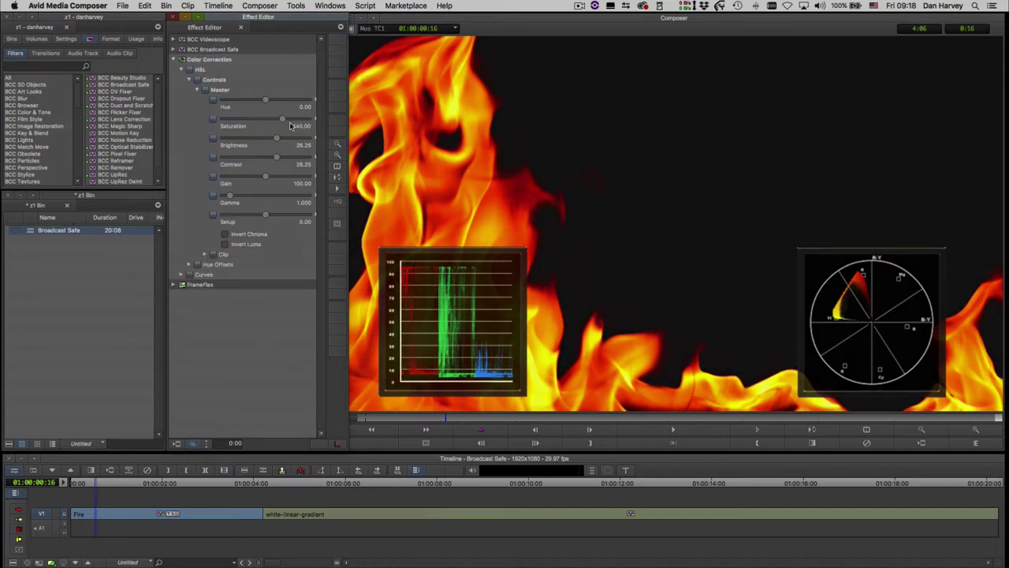
{"action": "mouse_move", "coordinate": [275, 139]}
{"action": "left_mouse_down"}
{"action": "mouse_move", "coordinate": [285, 144]}
{"action": "mouse_move", "coordinate": [270, 146]}
{"action": "mouse_move", "coordinate": [284, 147]}
{"action": "left_mouse_up"}
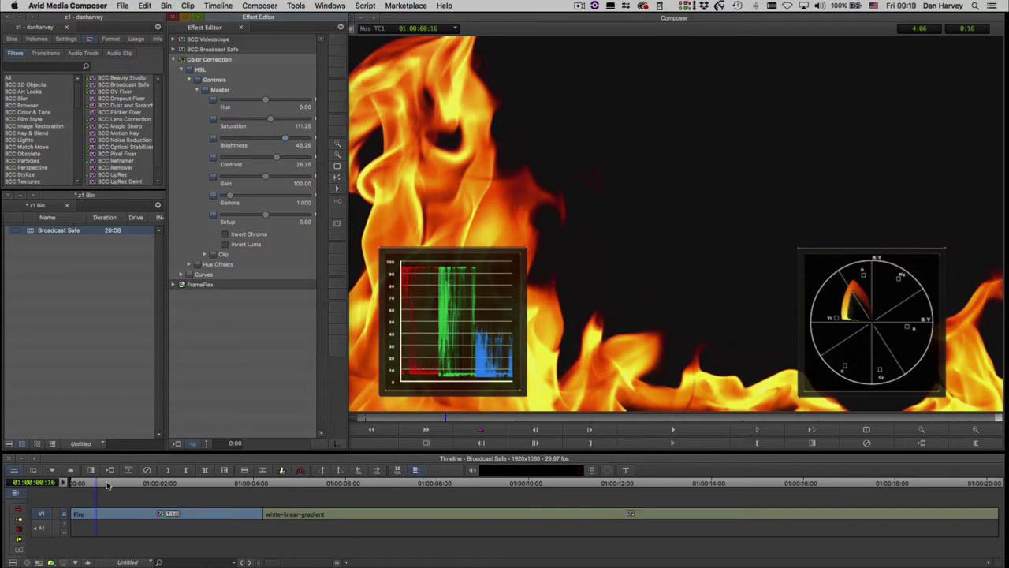
Apply BCC Broadcast Safe to the white-linear-gradient clip with the EBU 103 standard and Video Range color
{"action": "left_click", "coordinate": [327, 513]}
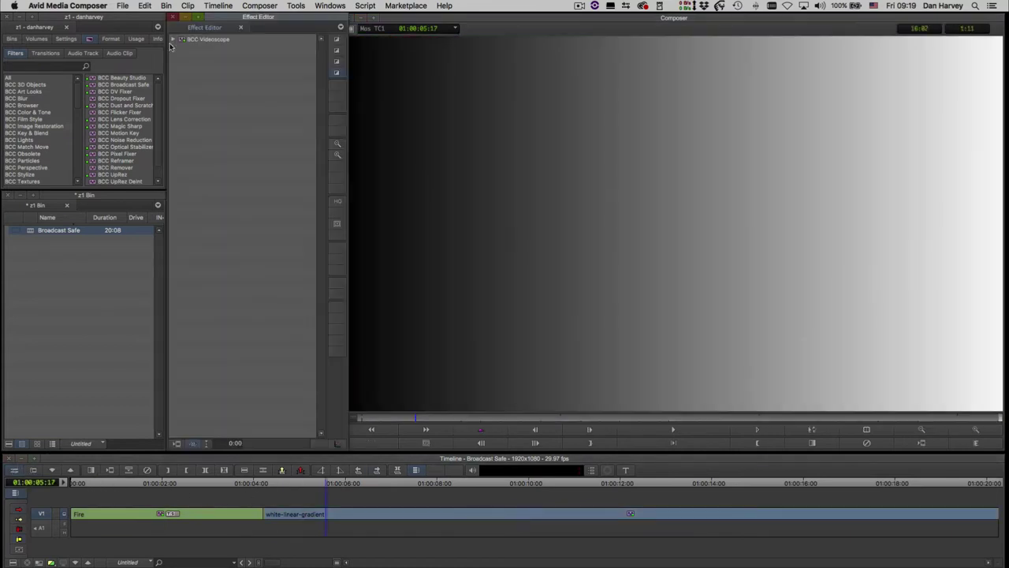
{"action": "left_click", "coordinate": [174, 39]}
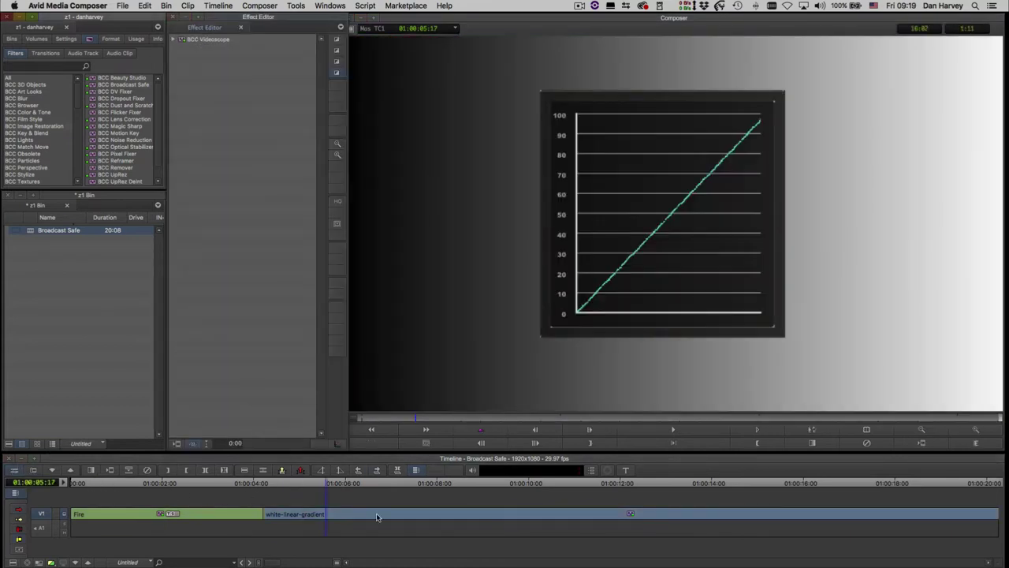
{"action": "left_click", "coordinate": [182, 49]}
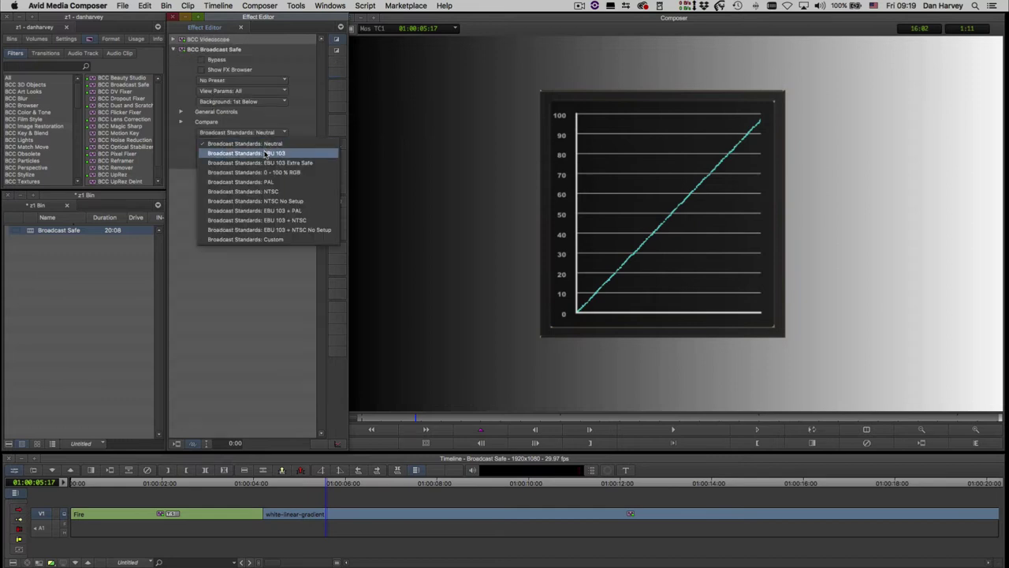
{"action": "left_click", "coordinate": [262, 132]}
{"action": "left_click", "coordinate": [263, 153]}
{"action": "left_click", "coordinate": [264, 143]}
{"action": "left_click", "coordinate": [261, 167]}
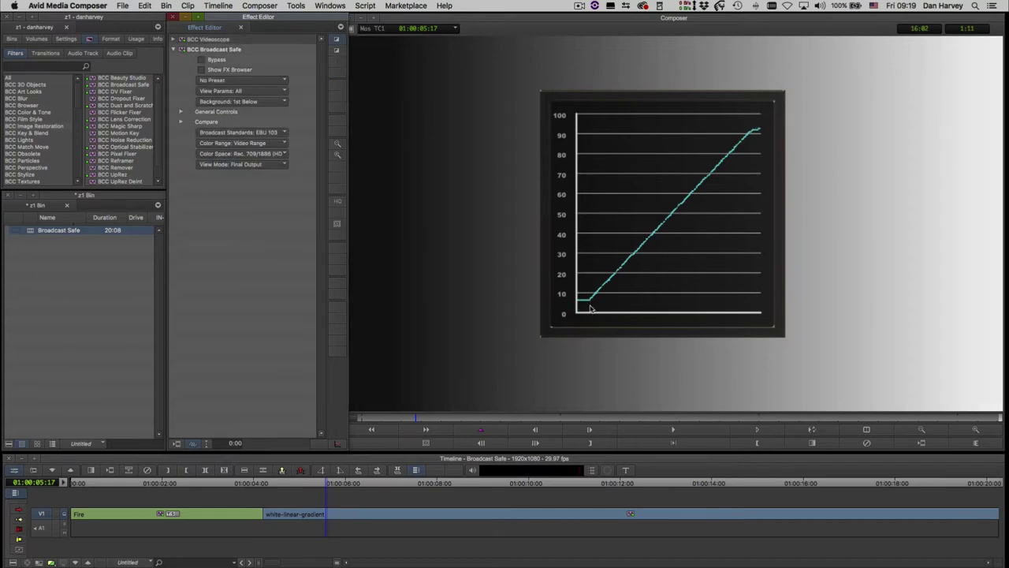
Change the gradient clip's broadcast standard to Custom and its color range to Full Range
{"action": "left_click", "coordinate": [235, 132]}
{"action": "left_click", "coordinate": [241, 143]}
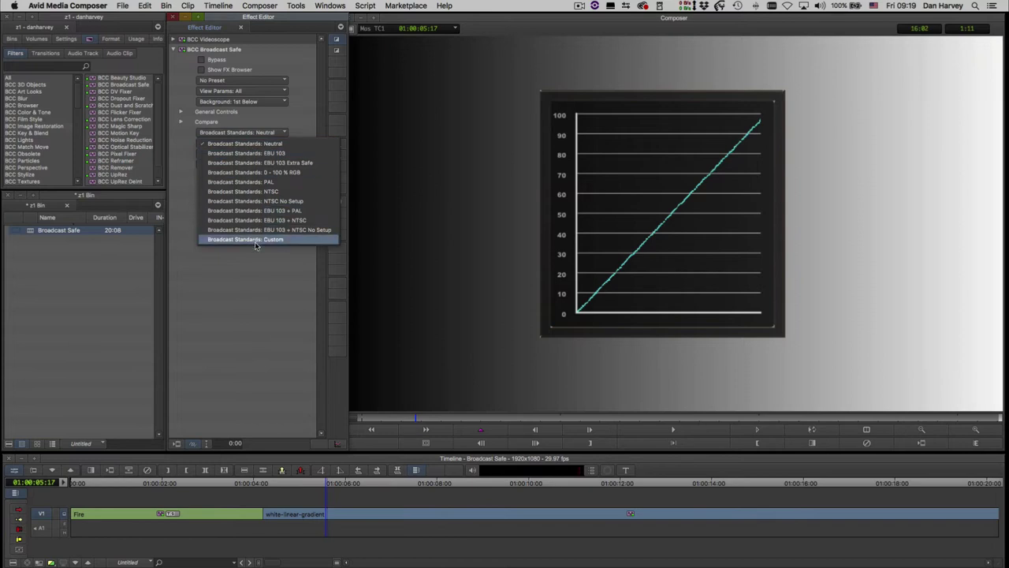
{"action": "left_click", "coordinate": [255, 240]}
{"action": "left_click", "coordinate": [241, 163]}
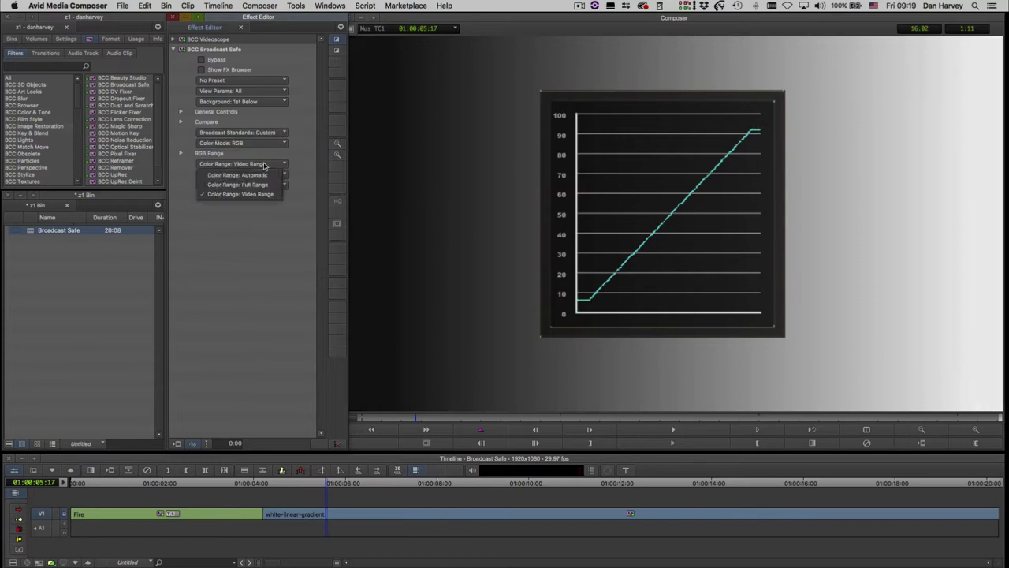
{"action": "left_click", "coordinate": [265, 185]}
Lower the High Clip level in the custom RGB Range and toggle the Broadcast Safe bypass to compare
{"action": "left_click", "coordinate": [210, 153]}
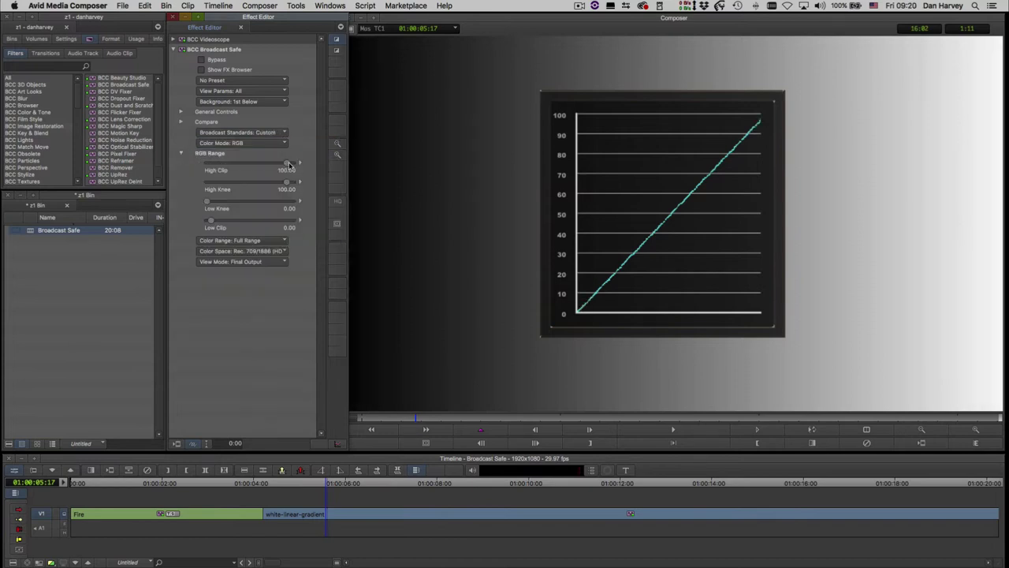
{"action": "left_click_drag", "start_coordinate": [289, 165], "coordinate": [277, 166]}
{"action": "left_click", "coordinate": [201, 59]}
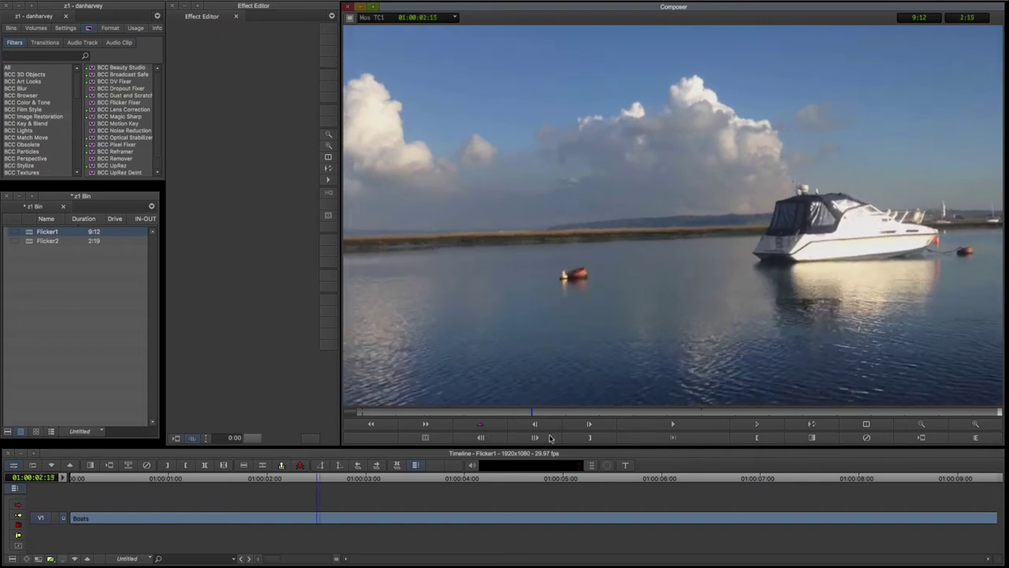
Apply BCC Flicker Fixer from the image restoration filters to the Boats clip and scrub through the shot
{"action": "left_click_drag", "start_coordinate": [559, 438], "coordinate": [220, 424]}
{"action": "left_click", "coordinate": [19, 117]}
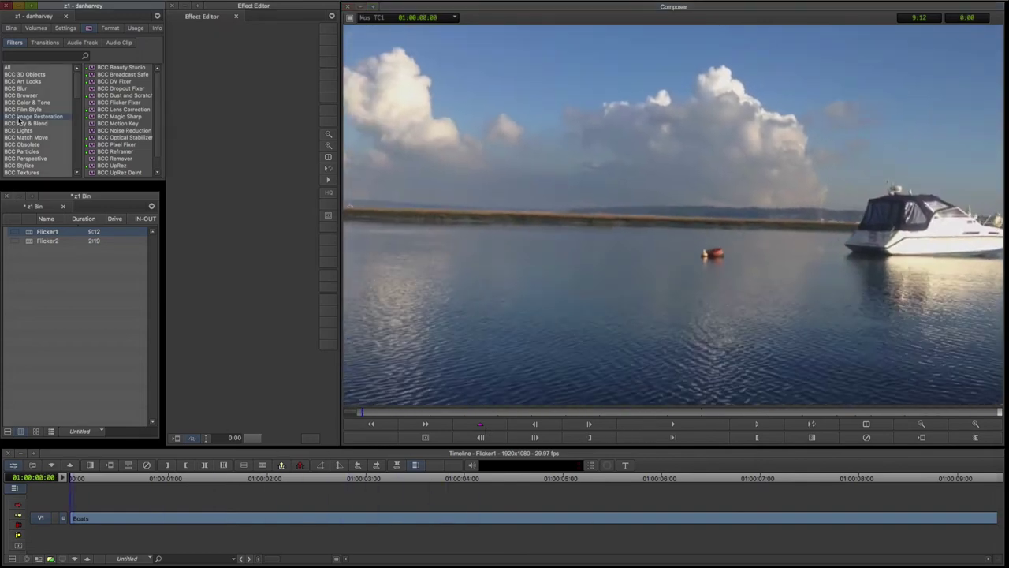
{"action": "left_click_drag", "start_coordinate": [128, 102], "coordinate": [355, 525]}
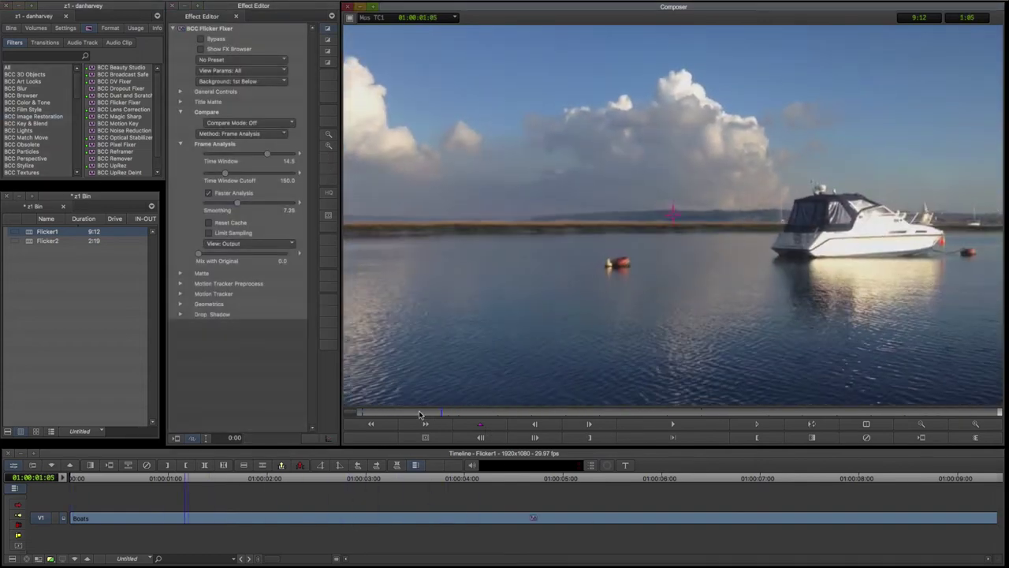
{"action": "left_click_drag", "start_coordinate": [421, 419], "coordinate": [512, 420]}
Set Flicker Fixer's compare mode to Side By Side and review the Boats clip from its start
{"action": "left_click", "coordinate": [226, 123]}
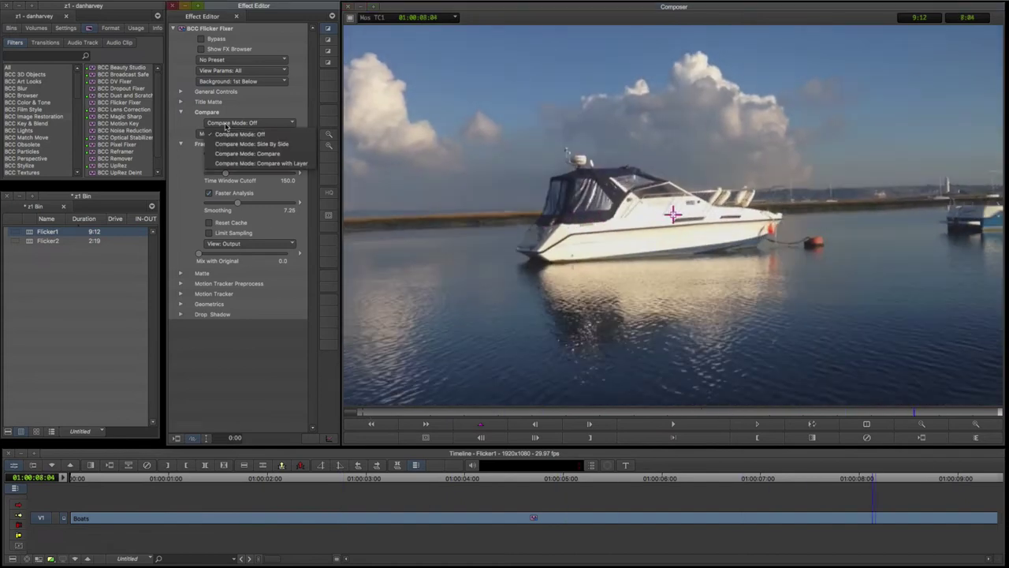
{"action": "left_click", "coordinate": [225, 143]}
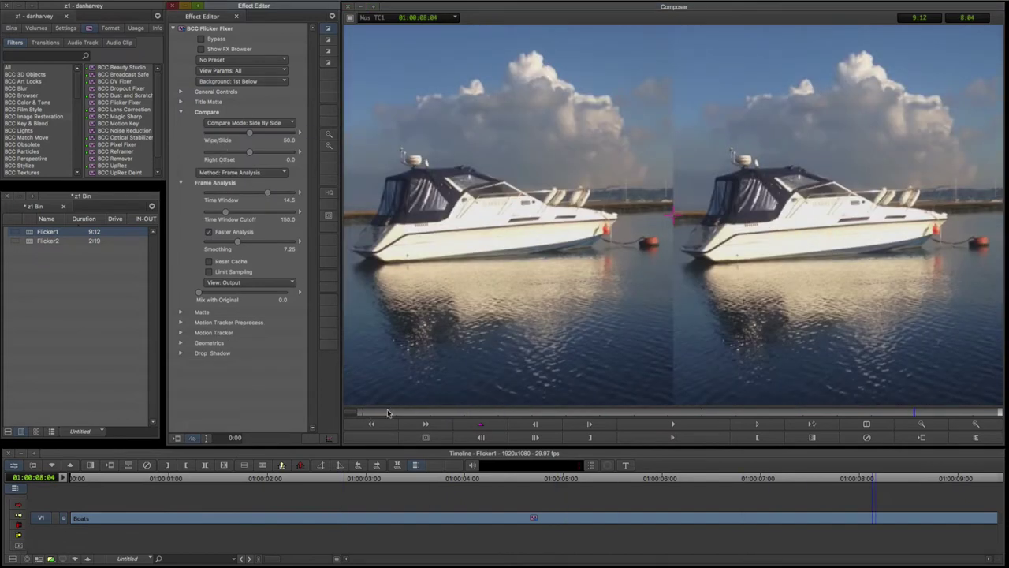
{"action": "left_click", "coordinate": [367, 413]}
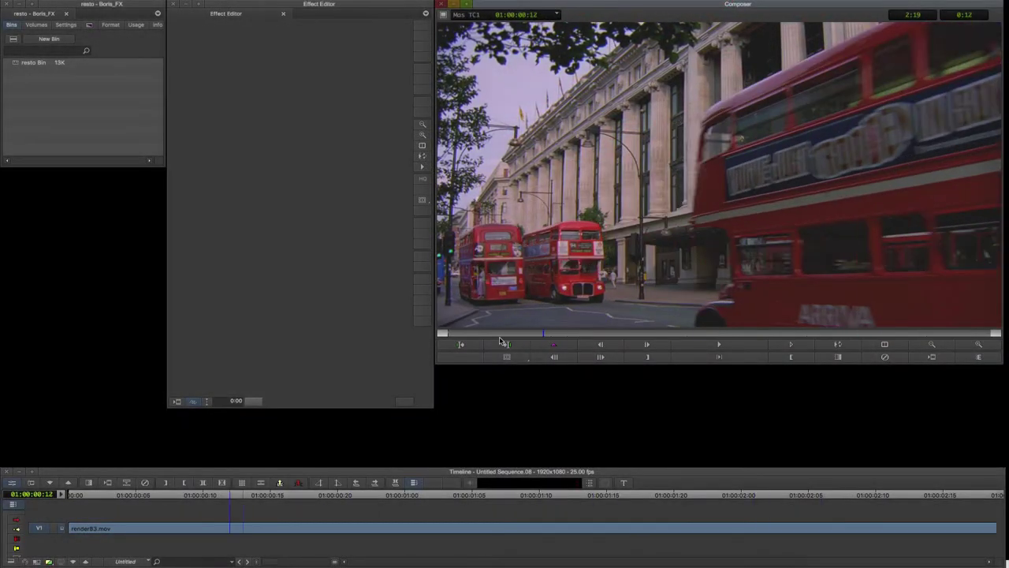
Go to the damaged frame at 01:00:00:03 and apply BCC Dropout Fixer to the render83.mov clip
{"action": "left_click", "coordinate": [472, 333]}
{"action": "left_click", "coordinate": [90, 24]}
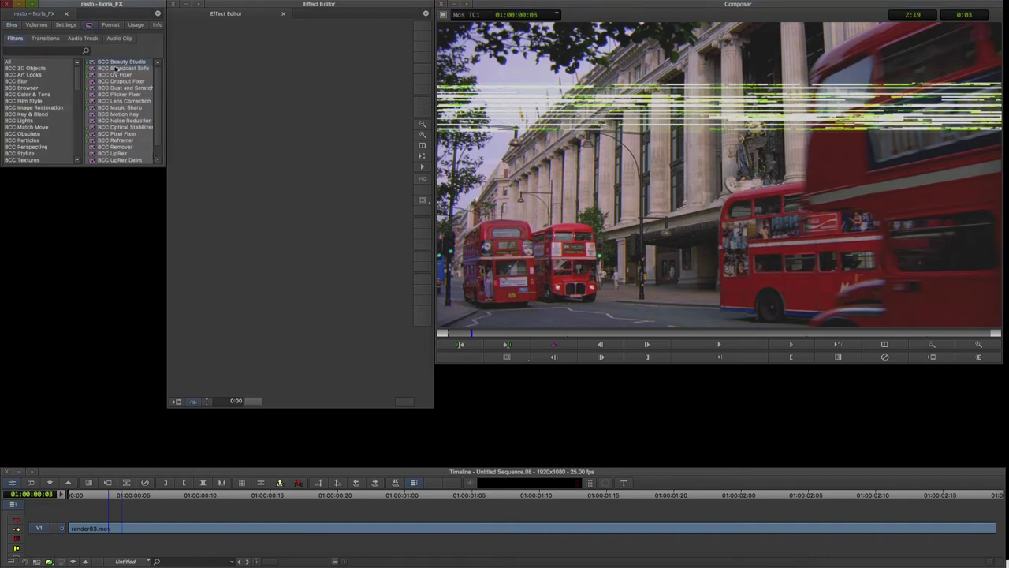
{"action": "left_click_drag", "start_coordinate": [127, 81], "coordinate": [320, 531]}
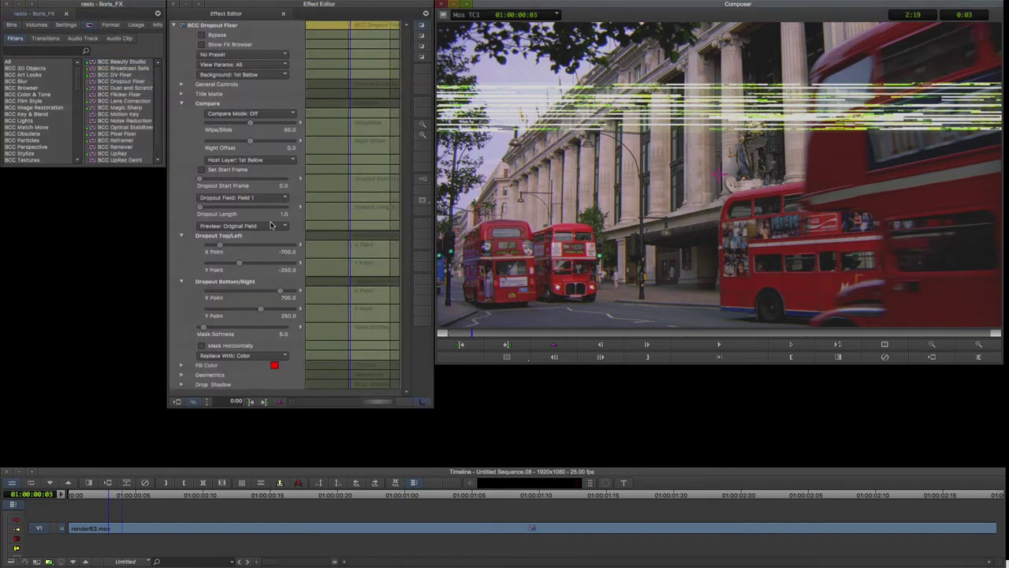
Set Dropout Fixer's preview to Output and mark the current frame, 3, as the dropout start frame
{"action": "left_click", "coordinate": [242, 224]}
{"action": "left_click", "coordinate": [255, 282]}
{"action": "left_click", "coordinate": [257, 226]}
{"action": "left_click", "coordinate": [257, 226]}
{"action": "left_click", "coordinate": [201, 169]}
Fit the dropout area with top Y -312.2 and bottom Y -137.4, and replace it with Nearest Field Back
{"action": "left_click_drag", "start_coordinate": [239, 263], "coordinate": [237, 263]}
{"action": "left_click_drag", "start_coordinate": [260, 309], "coordinate": [243, 309]}
{"action": "left_click", "coordinate": [253, 356]}
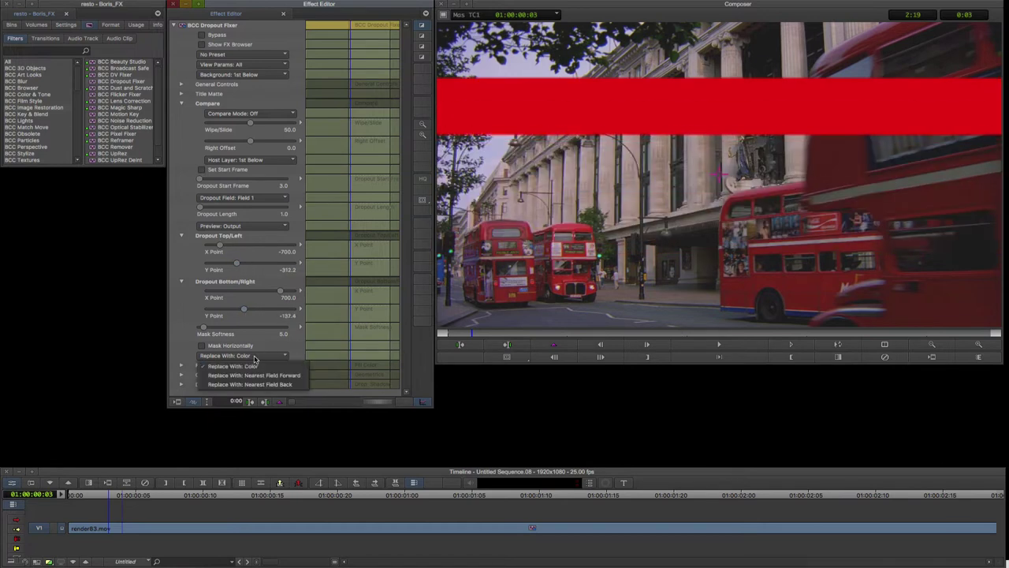
{"action": "left_click", "coordinate": [265, 384]}
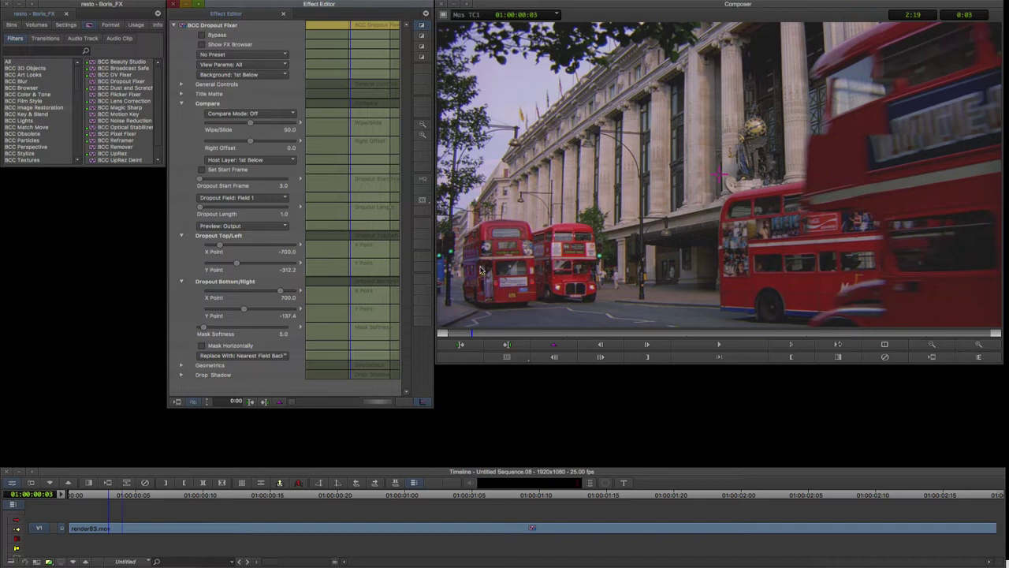
Scrub back through the repaired bus shot and turn on a compare mode in Dropout Fixer
{"action": "left_click_drag", "start_coordinate": [484, 333], "coordinate": [454, 330]}
{"action": "left_click", "coordinate": [246, 113]}
{"action": "left_click", "coordinate": [252, 145]}
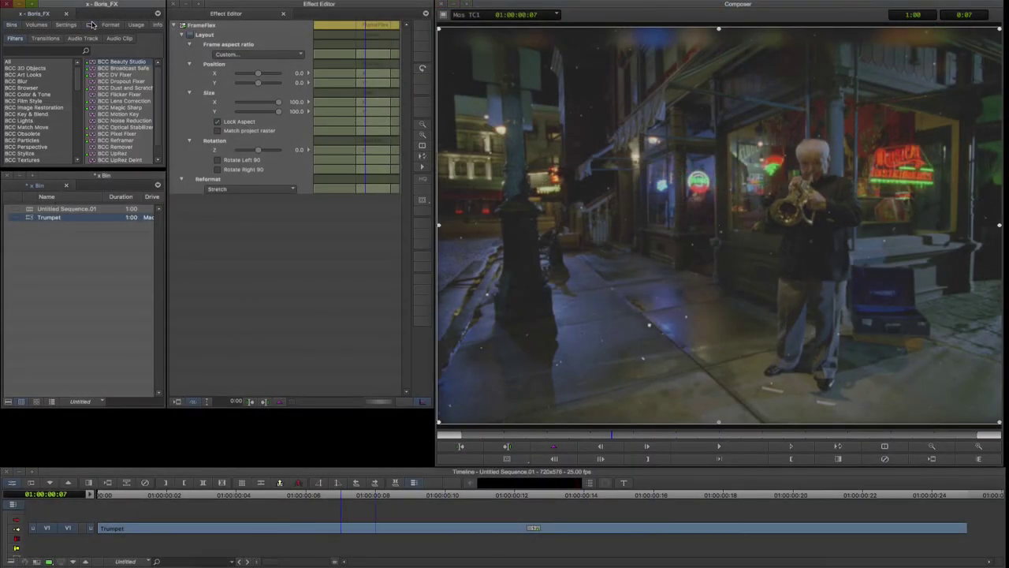
Apply BCC Dust and Scratches to the Trumpet clip and scrub from its start to 01:00:00:02
{"action": "left_click", "coordinate": [48, 107]}
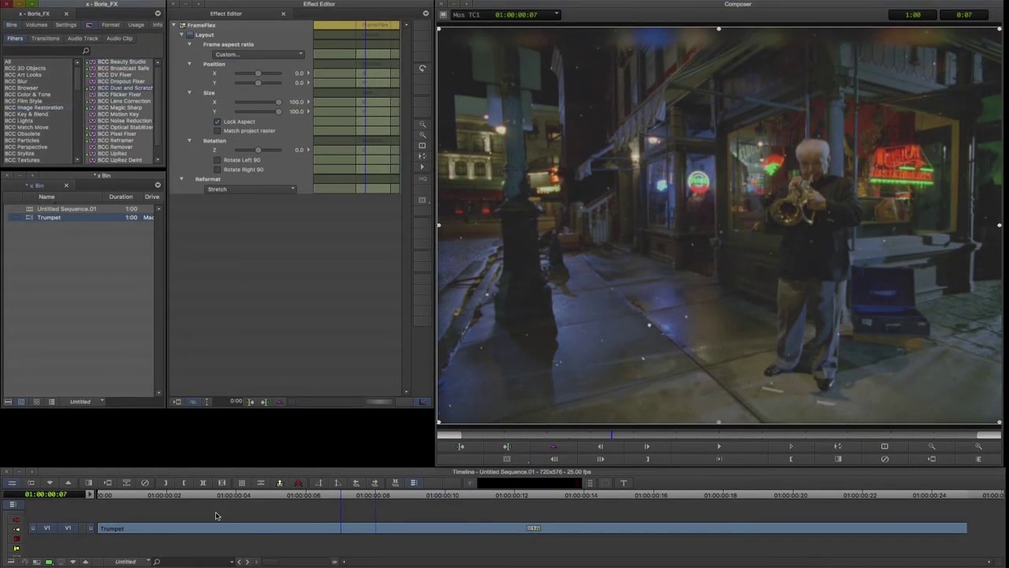
{"action": "left_click_drag", "start_coordinate": [217, 519], "coordinate": [220, 527]}
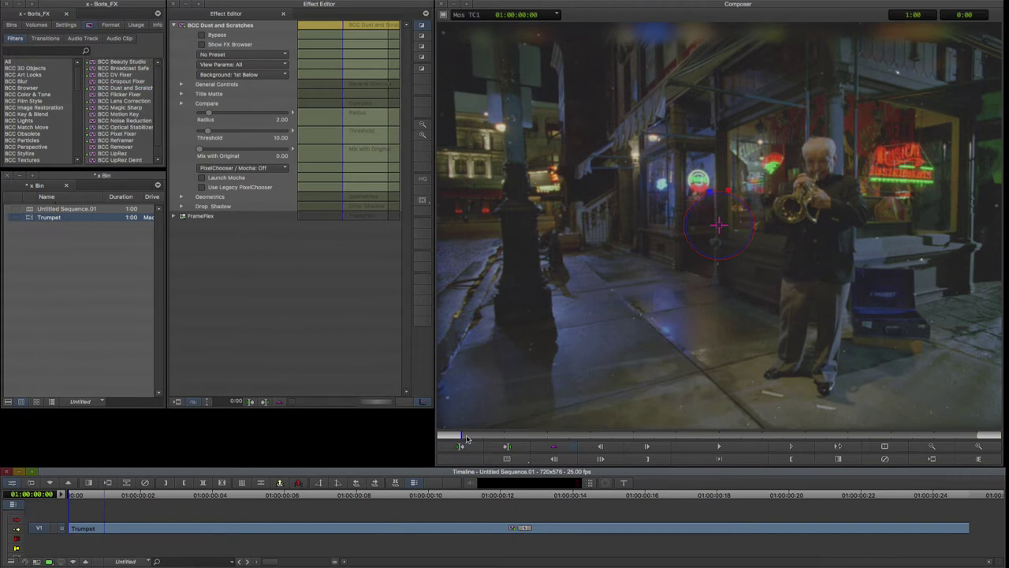
{"action": "left_click_drag", "start_coordinate": [469, 436], "coordinate": [505, 433]}
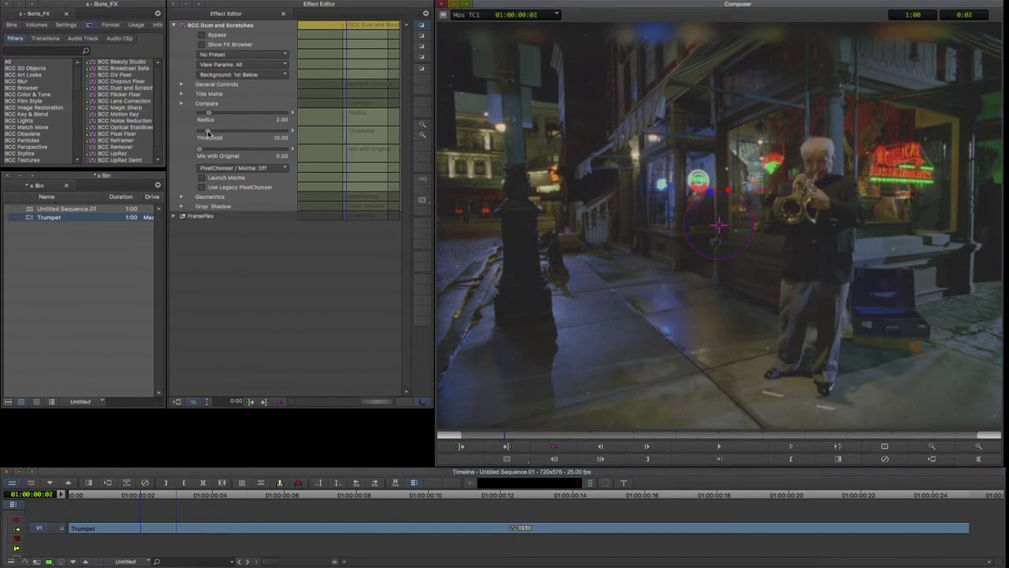
Lower Dust and Scratches to Radius 1.51 and Threshold 3.75, and compare with bypass up to frame 01:00:00:08
{"action": "left_click_drag", "start_coordinate": [207, 132], "coordinate": [202, 135]}
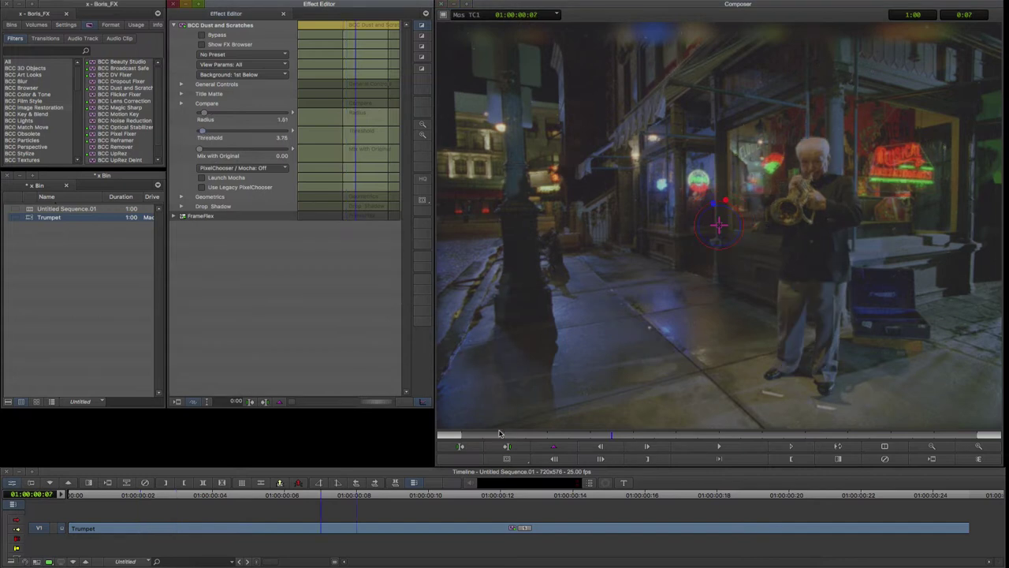
{"action": "left_click", "coordinate": [201, 35]}
{"action": "left_click", "coordinate": [201, 35]}
{"action": "left_click", "coordinate": [633, 435]}
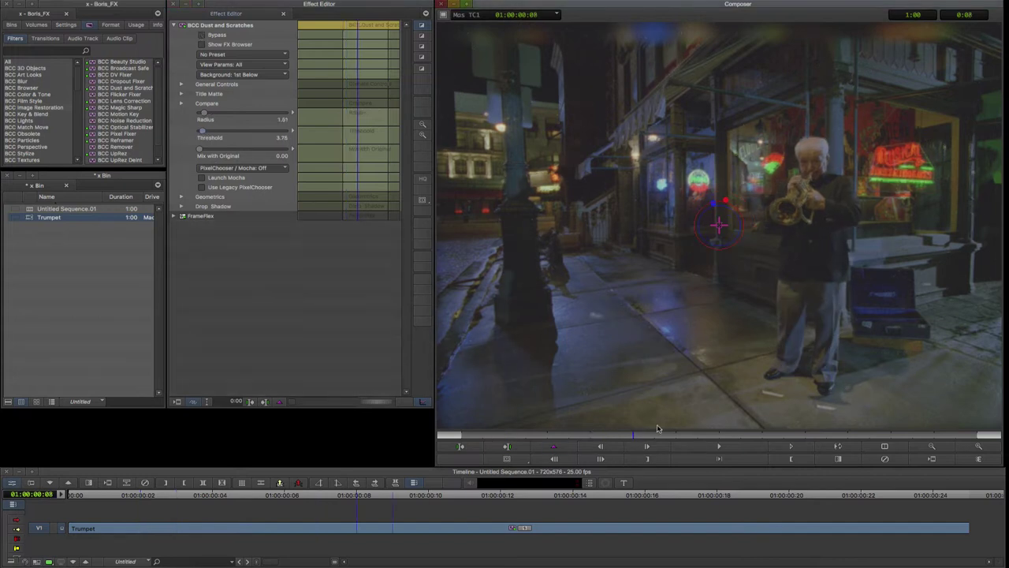
{"action": "left_click", "coordinate": [201, 34]}
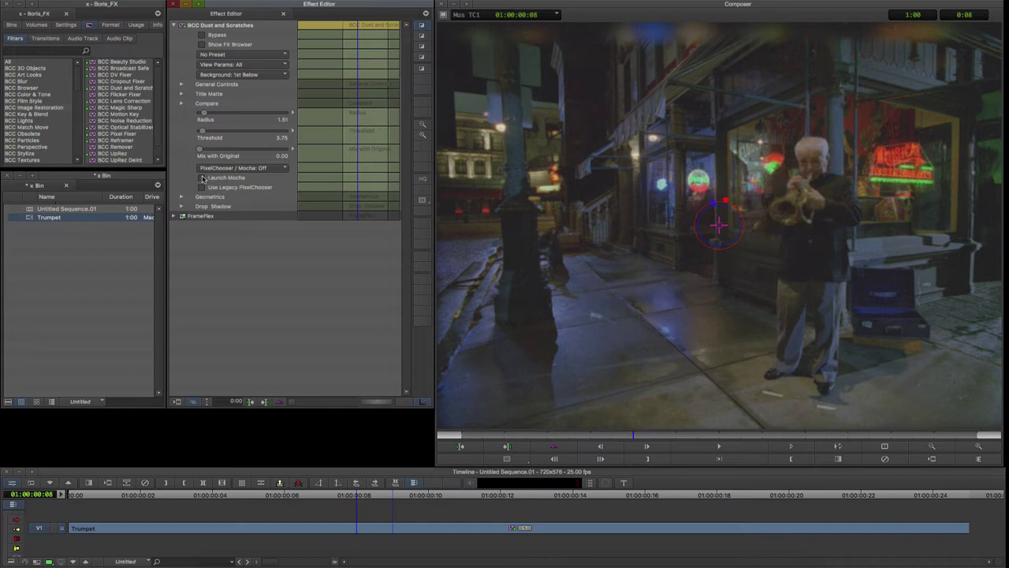
Launch Mocha and draw a closed X-spline around the trumpet and the lit shop windows on both sides of the player
{"action": "left_click", "coordinate": [201, 180]}
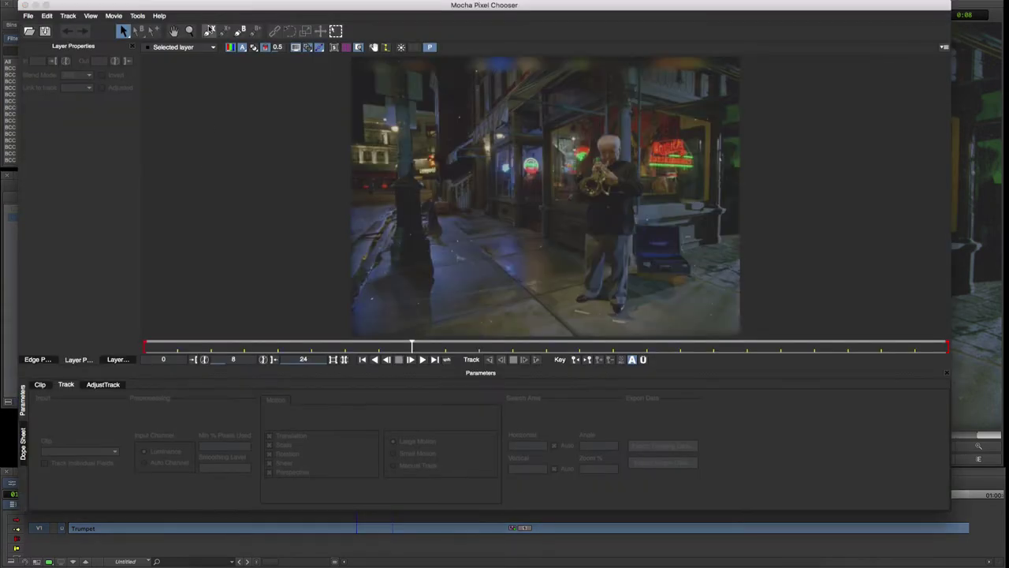
{"action": "left_click", "coordinate": [209, 31]}
{"action": "left_click", "coordinate": [596, 148]}
{"action": "left_click", "coordinate": [577, 178]}
{"action": "left_click", "coordinate": [576, 199]}
{"action": "left_click", "coordinate": [565, 202]}
{"action": "left_click", "coordinate": [551, 199]}
{"action": "left_click", "coordinate": [540, 160]}
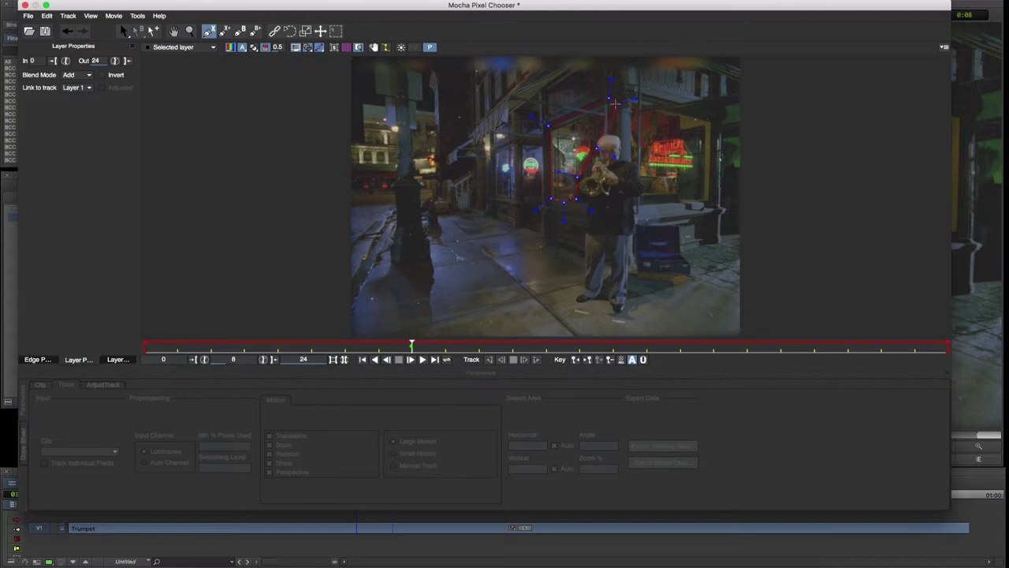
{"action": "right_click", "coordinate": [587, 172]}
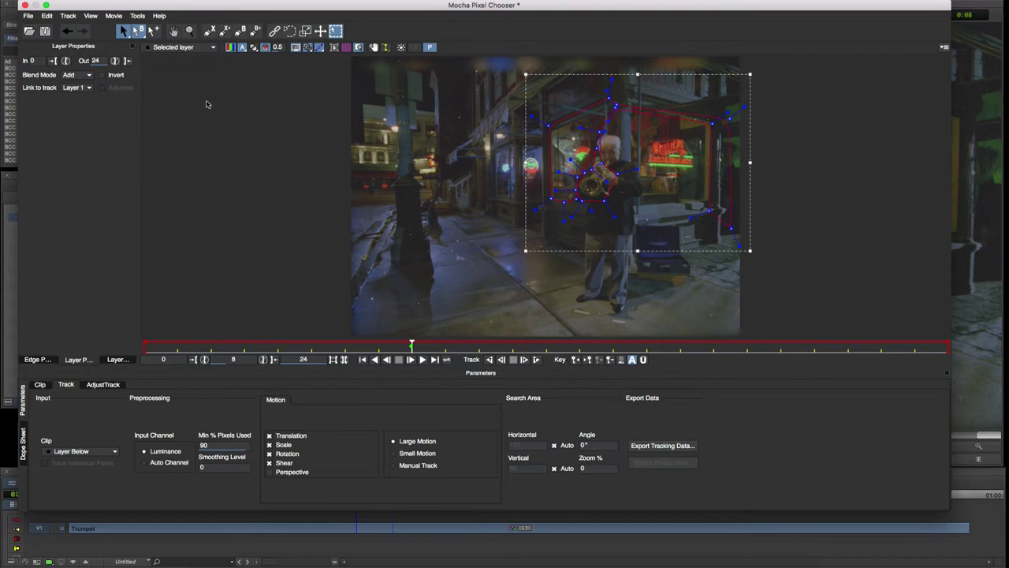
Save the mask as a Mocha Pixel Chooser project named trumpet and close Mocha
{"action": "left_click", "coordinate": [108, 84]}
{"action": "left_click", "coordinate": [27, 16]}
{"action": "left_click", "coordinate": [54, 44]}
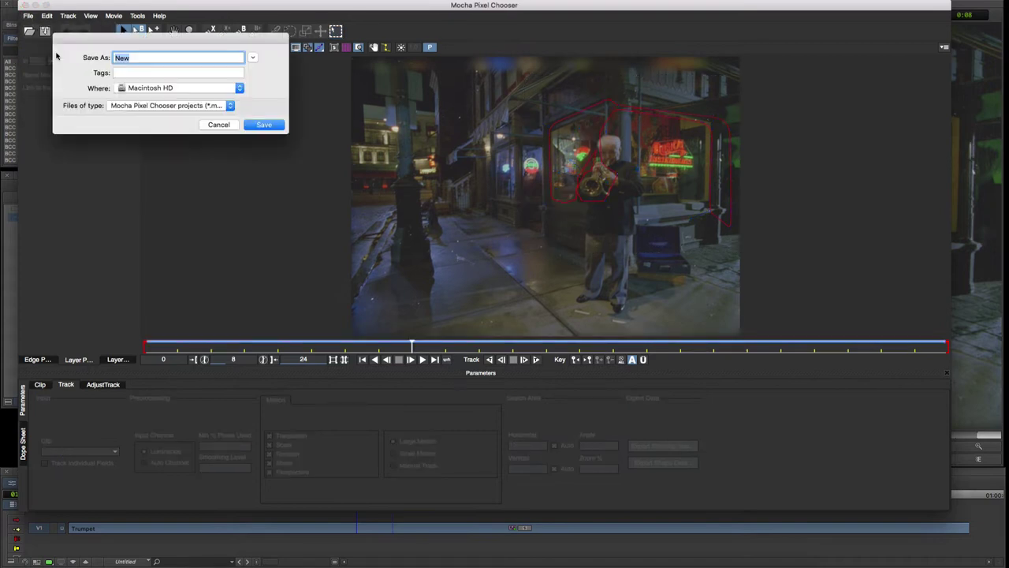
{"action": "type", "text": "trumpet"}
{"action": "left_click", "coordinate": [269, 125]}
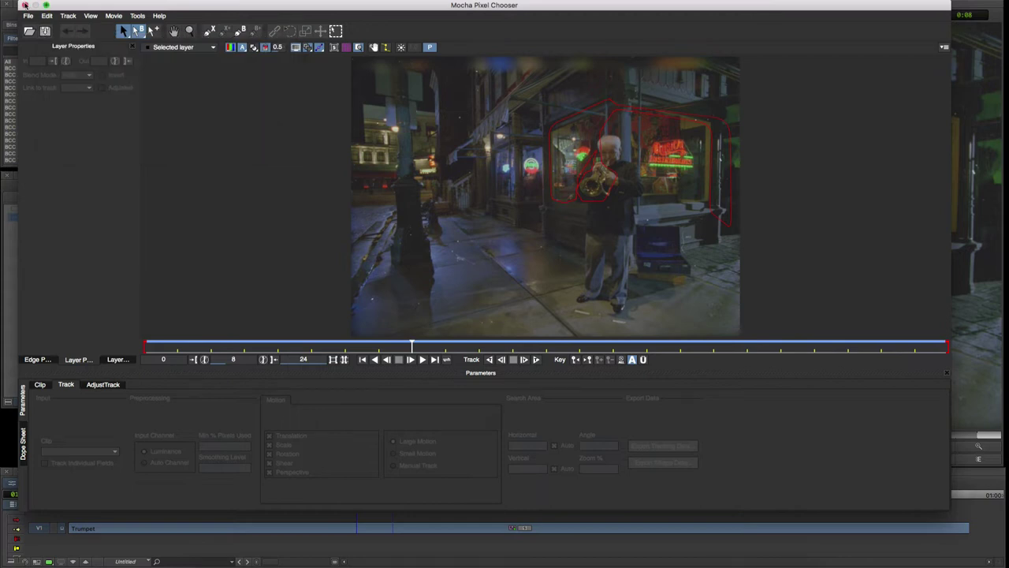
{"action": "left_click", "coordinate": [25, 5]}
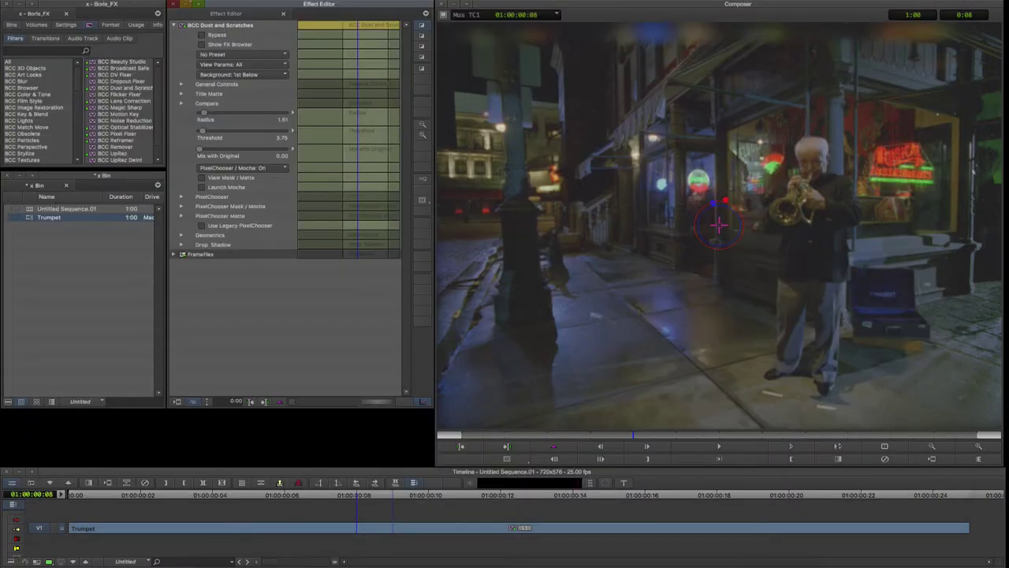
Compare the masked result using bypass and save the Dust and Scratches settings as a preset
{"action": "left_click", "coordinate": [203, 35]}
{"action": "left_click", "coordinate": [226, 54]}
{"action": "left_click", "coordinate": [238, 104]}
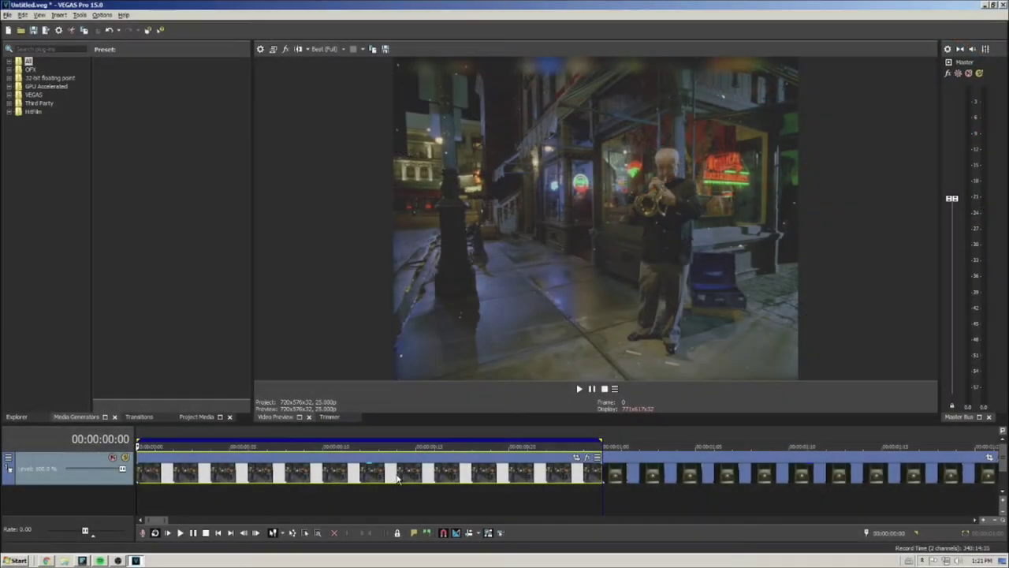
In VEGAS Pro, play the Trumpet clip up to frame 6 and add BCC Dust and Scratches to it
{"action": "key", "text": "space"}
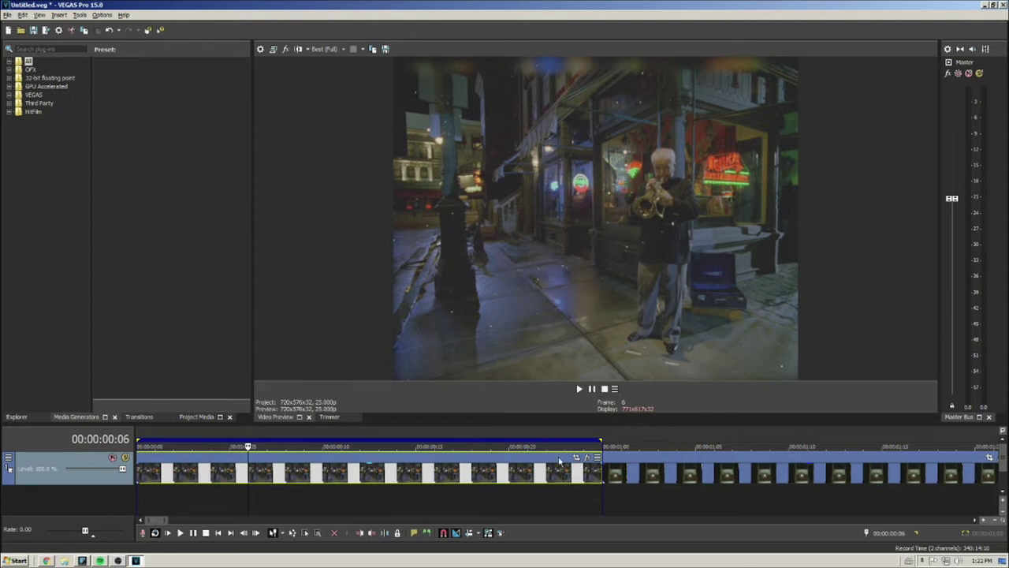
{"action": "left_click", "coordinate": [596, 459]}
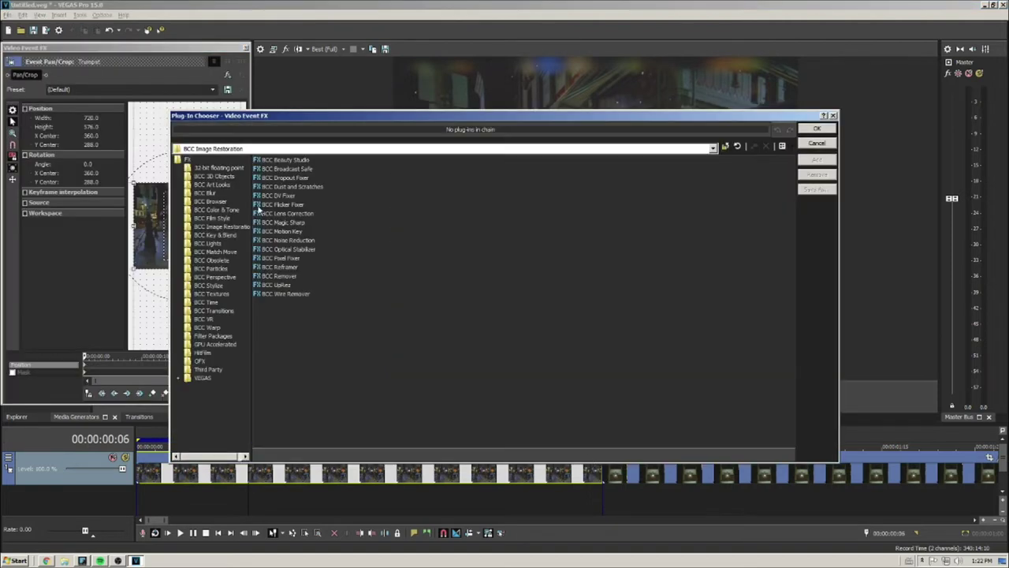
{"action": "left_click", "coordinate": [808, 129]}
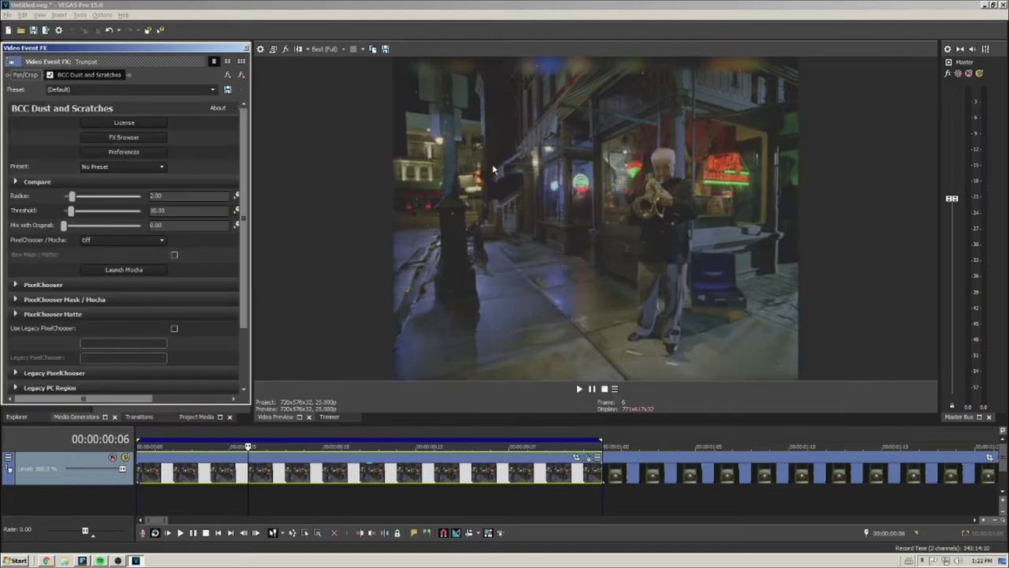
Load the preset trumpet.bsp from the resto folder on the Desktop into Dust and Scratches
{"action": "left_click", "coordinate": [118, 167]}
{"action": "left_click", "coordinate": [111, 191]}
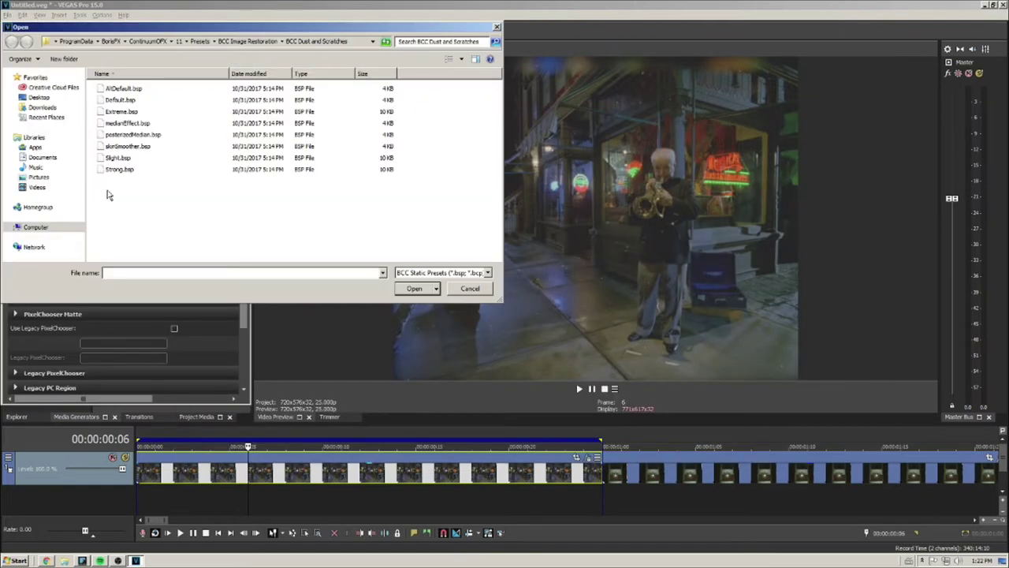
{"action": "left_click", "coordinate": [44, 95]}
{"action": "double_click", "coordinate": [275, 147]}
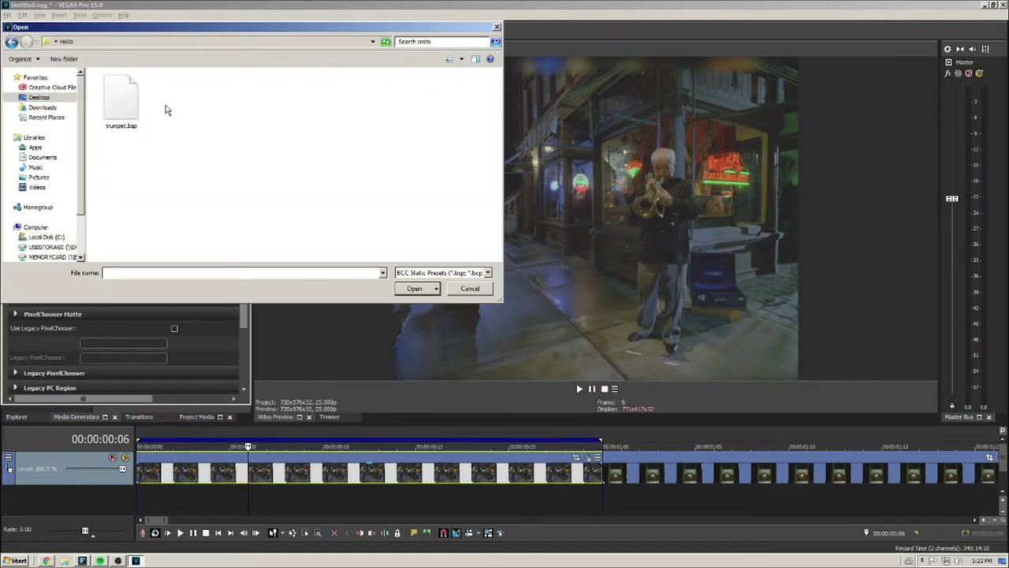
{"action": "double_click", "coordinate": [124, 104]}
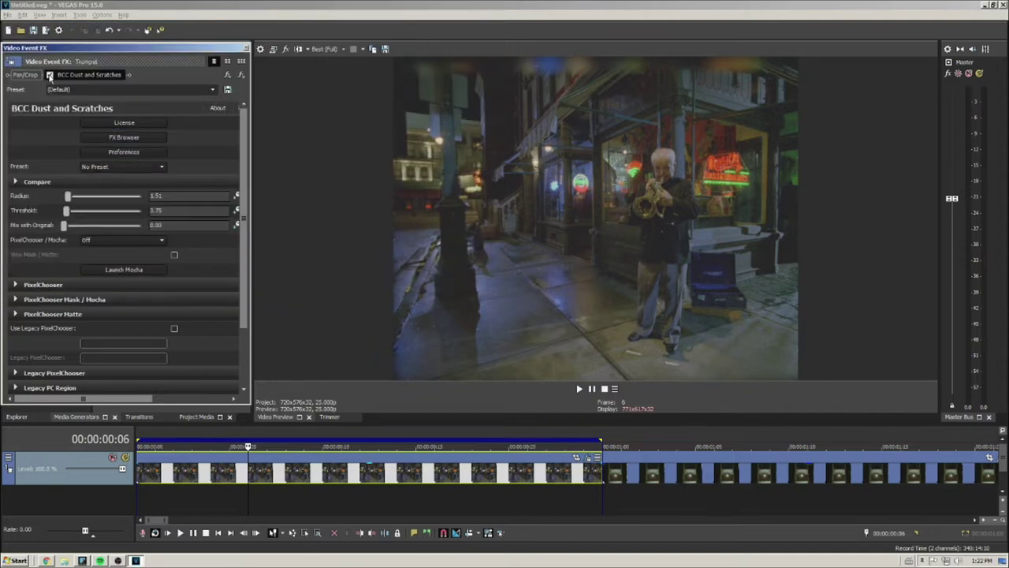
Turn on PixelChooser / Mocha, load the saved trumpet mask project in Mocha and close it
{"action": "left_click", "coordinate": [130, 239]}
{"action": "left_click", "coordinate": [127, 254]}
{"action": "left_click", "coordinate": [139, 269]}
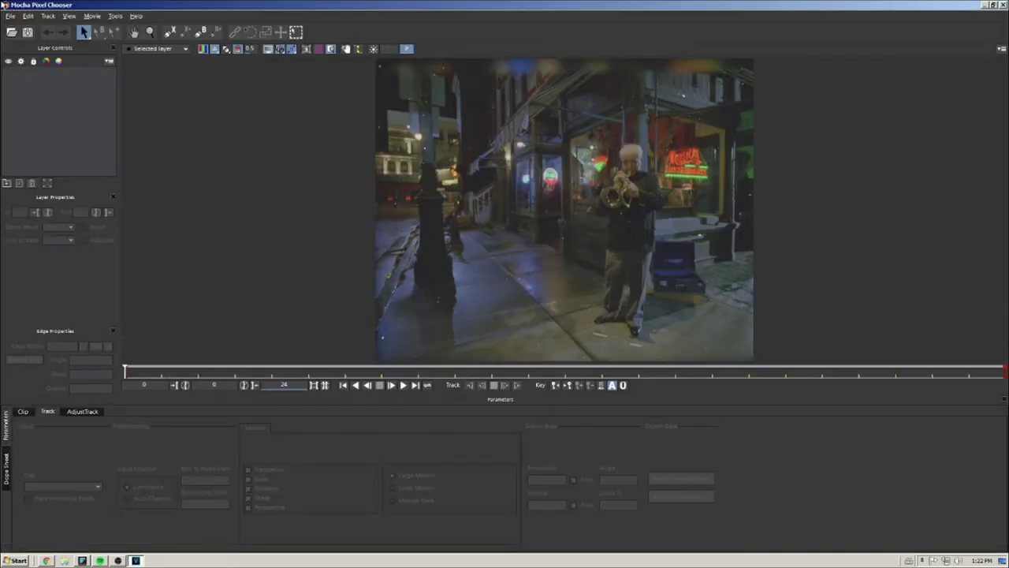
{"action": "left_click", "coordinate": [10, 16]}
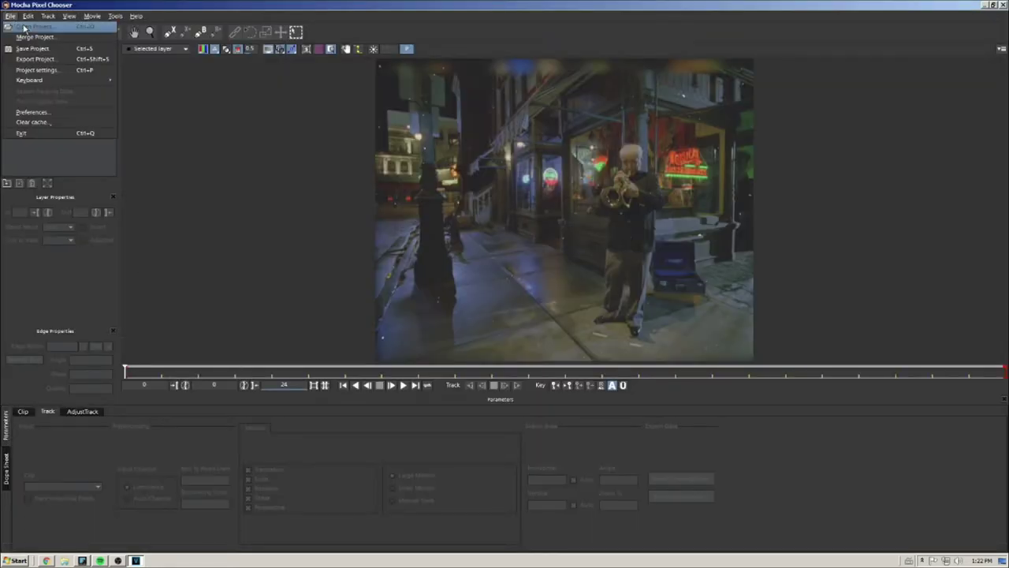
{"action": "left_click", "coordinate": [24, 29]}
{"action": "double_click", "coordinate": [117, 92]}
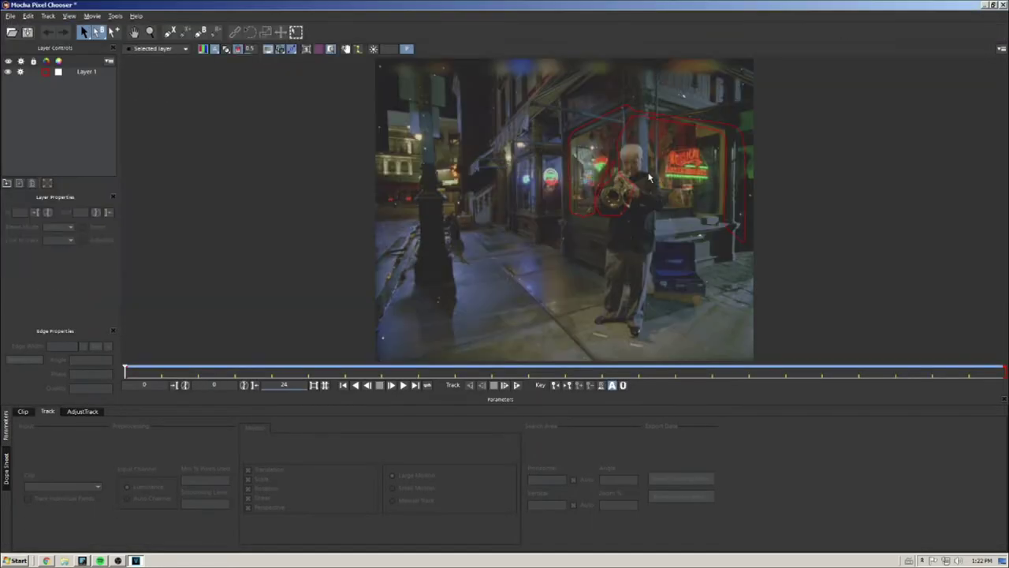
{"action": "double_click", "coordinate": [4, 5]}
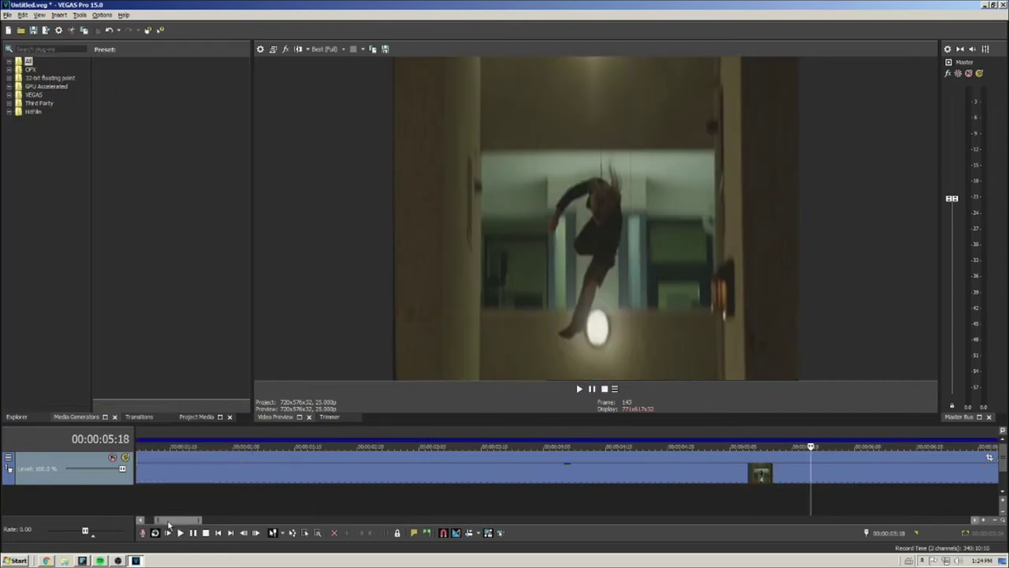
Add BCC Wire Remover to the clip of the suspended, falling figure
{"action": "left_click", "coordinate": [479, 458]}
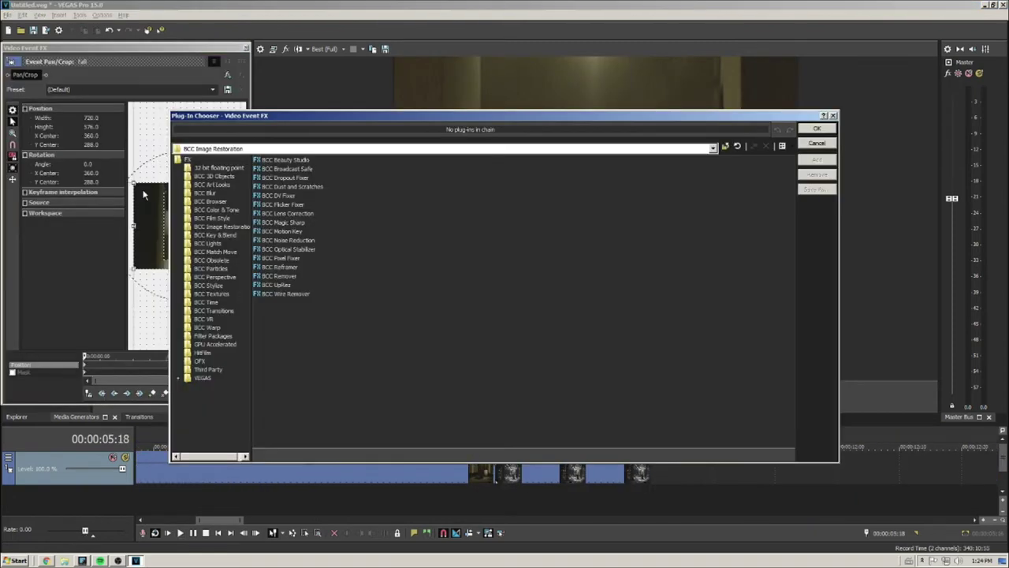
{"action": "left_click", "coordinate": [281, 293]}
{"action": "left_click", "coordinate": [820, 130]}
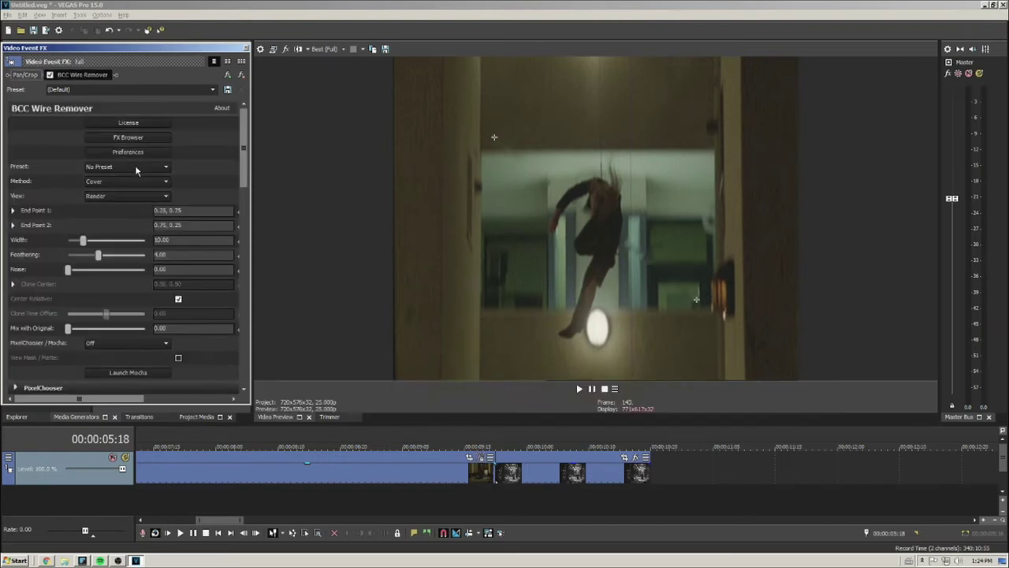
Show Wire Remover's Preview Area and cover the wire with end points 0.51, 1.00 and 0.51, 0.62, at width 4.76
{"action": "left_click", "coordinate": [122, 197]}
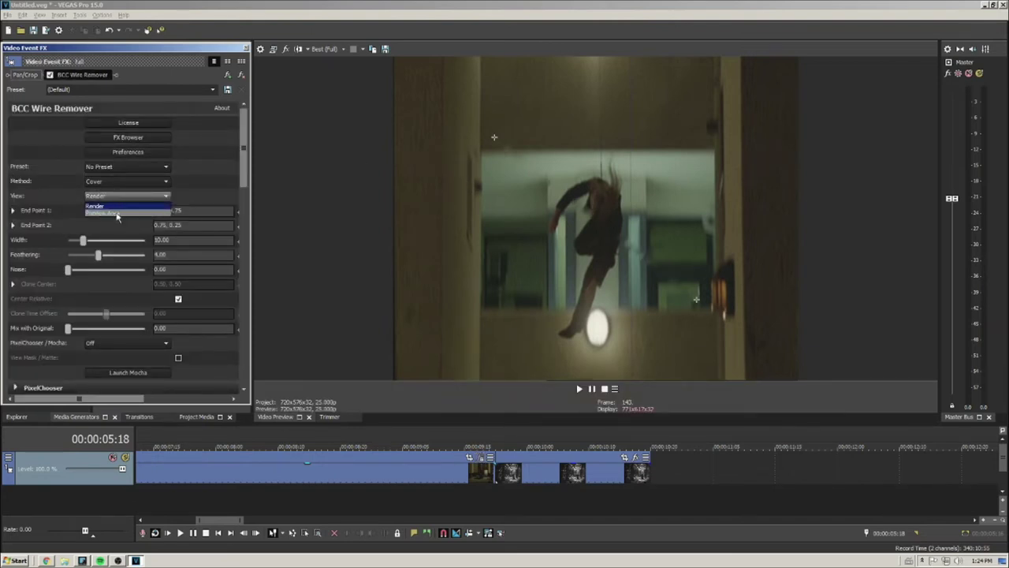
{"action": "left_click", "coordinate": [117, 213]}
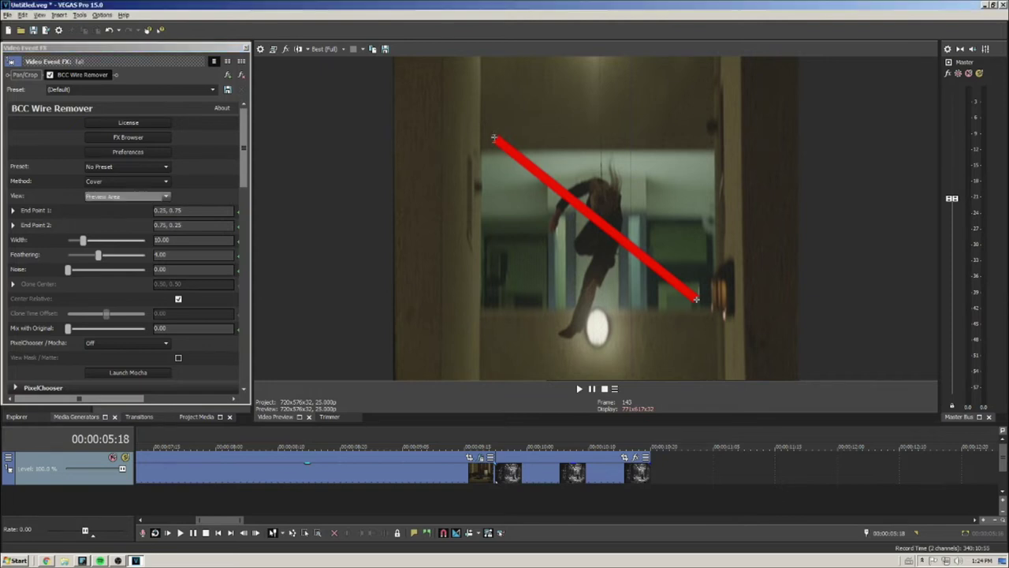
{"action": "left_click_drag", "start_coordinate": [493, 139], "coordinate": [599, 58]}
{"action": "left_click_drag", "start_coordinate": [697, 299], "coordinate": [603, 180]}
{"action": "left_click_drag", "start_coordinate": [83, 240], "coordinate": [76, 244]}
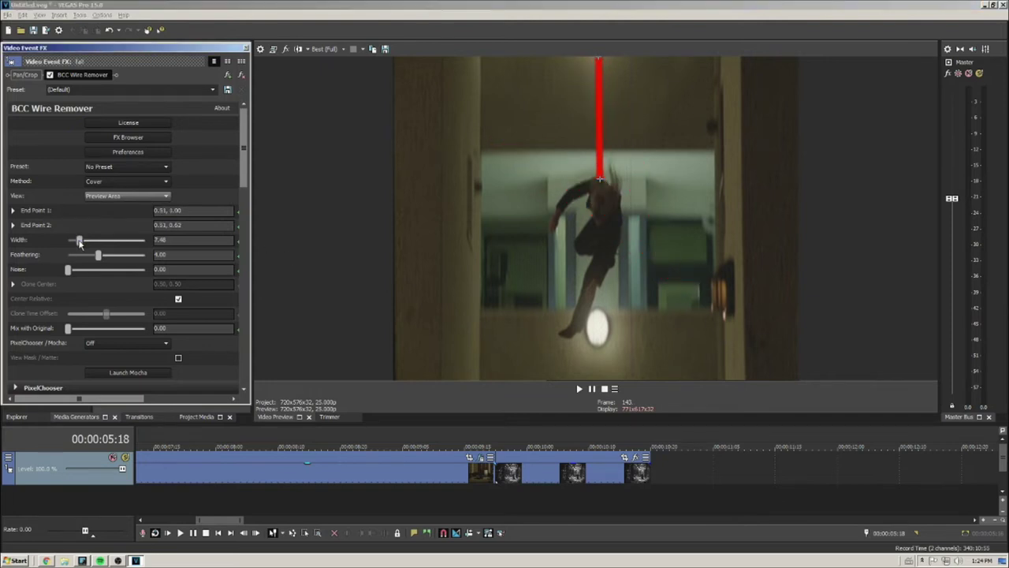
{"action": "left_click", "coordinate": [600, 178]}
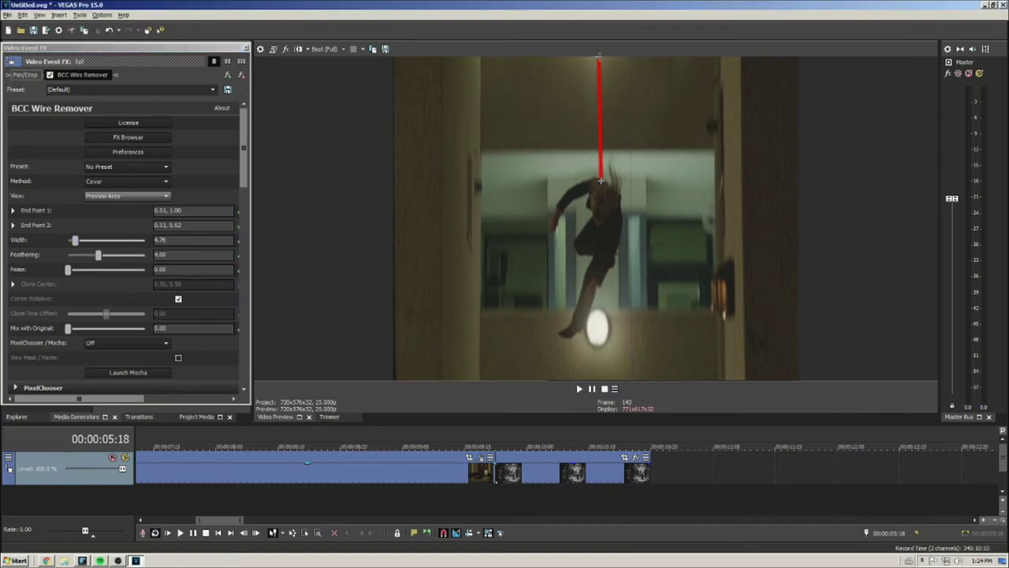
Return Wire Remover's View to Render, play the clip, and toggle the effect to compare the wire removal
{"action": "left_click", "coordinate": [131, 197]}
{"action": "left_click", "coordinate": [122, 206]}
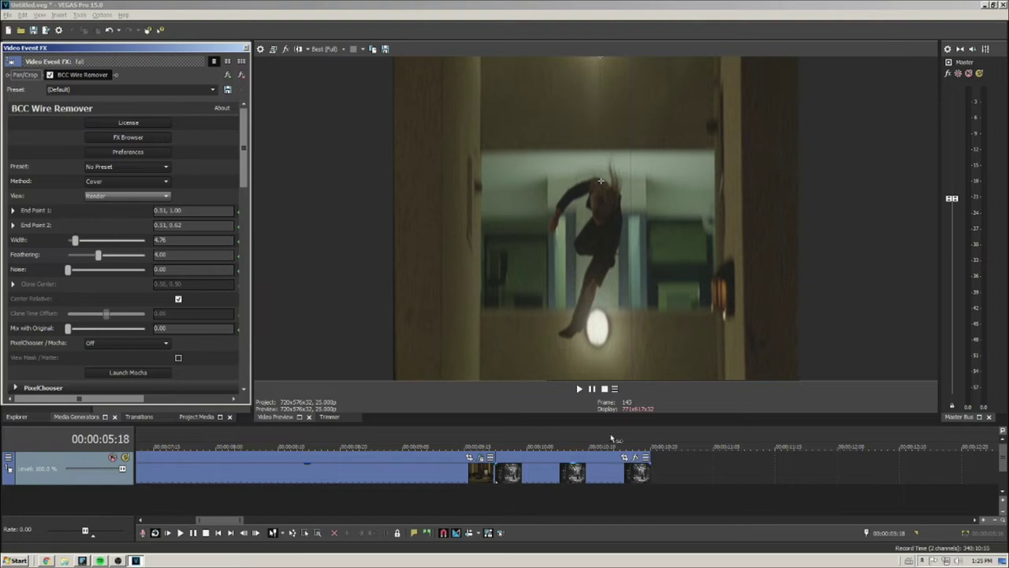
{"action": "left_click", "coordinate": [578, 387]}
{"action": "left_click", "coordinate": [603, 389]}
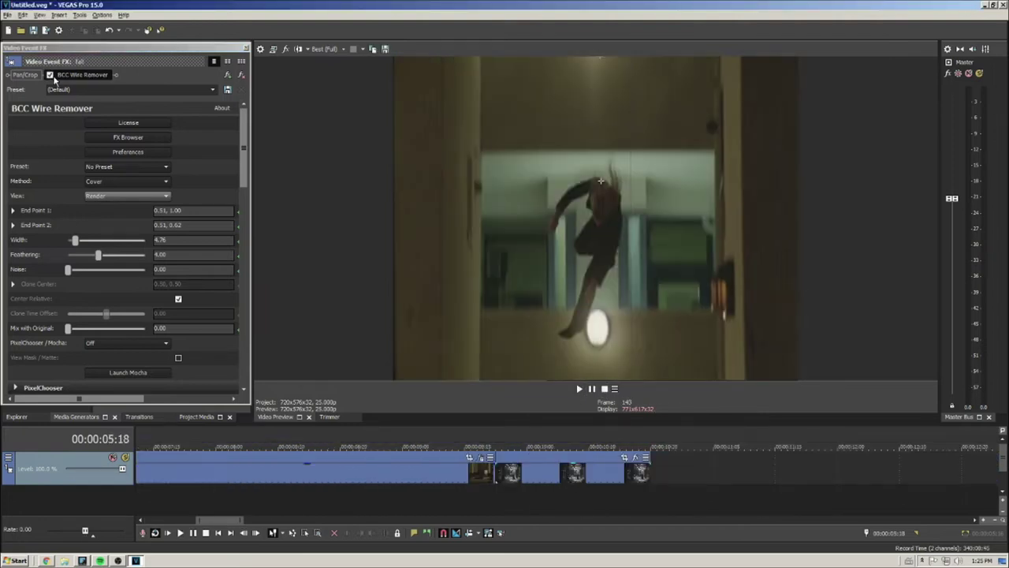
{"action": "left_click", "coordinate": [49, 75]}
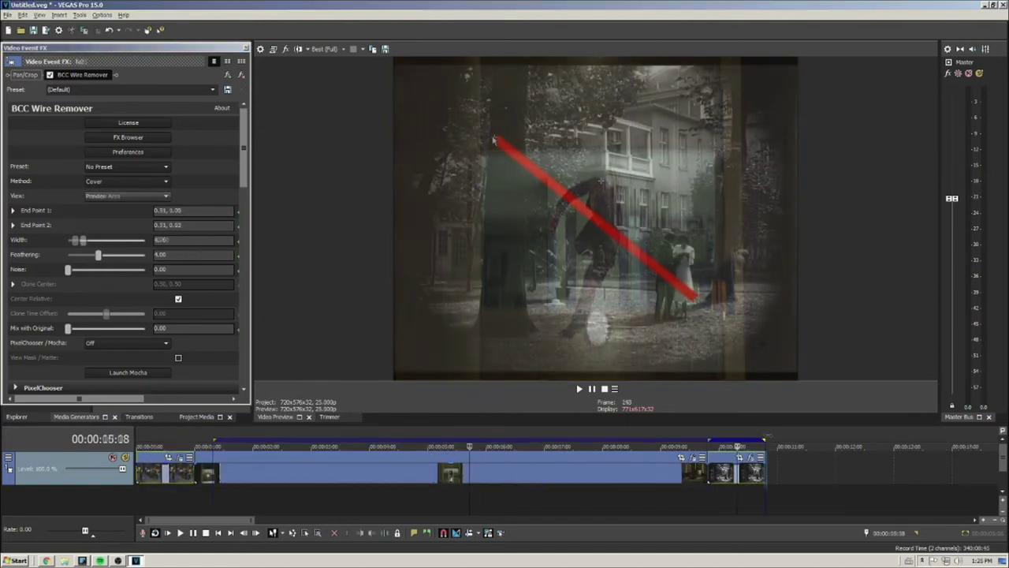
Cover the vertical scratch in the black-and-white garden clip from 0.70, 0.98 to the frame's lower edge, narrow the width, and set View to Render
{"action": "left_click_drag", "start_coordinate": [631, 119], "coordinate": [678, 66]}
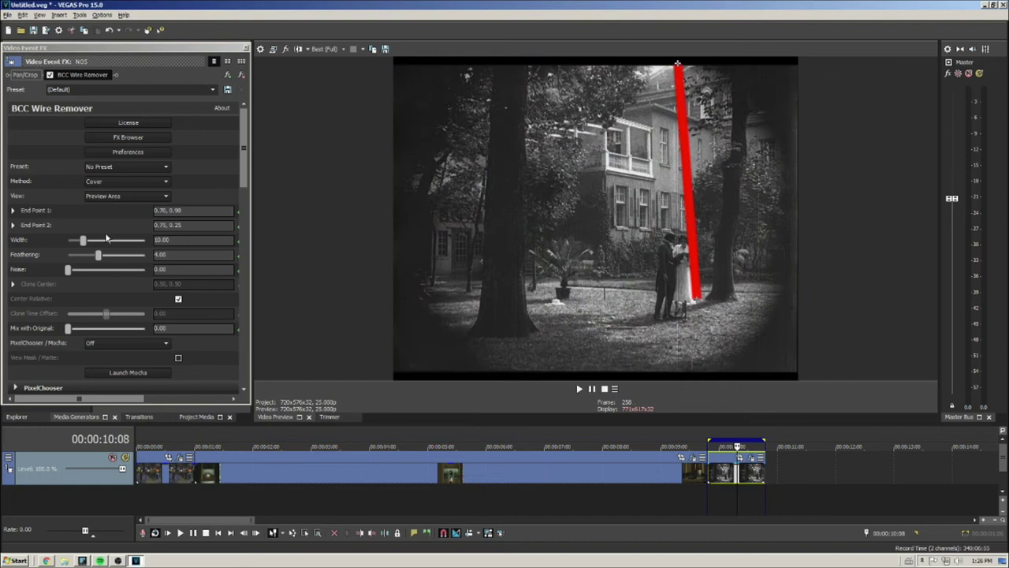
{"action": "left_click_drag", "start_coordinate": [83, 240], "coordinate": [73, 240]}
{"action": "left_click_drag", "start_coordinate": [693, 304], "coordinate": [679, 378]}
{"action": "left_click", "coordinate": [115, 196]}
{"action": "left_click", "coordinate": [108, 206]}
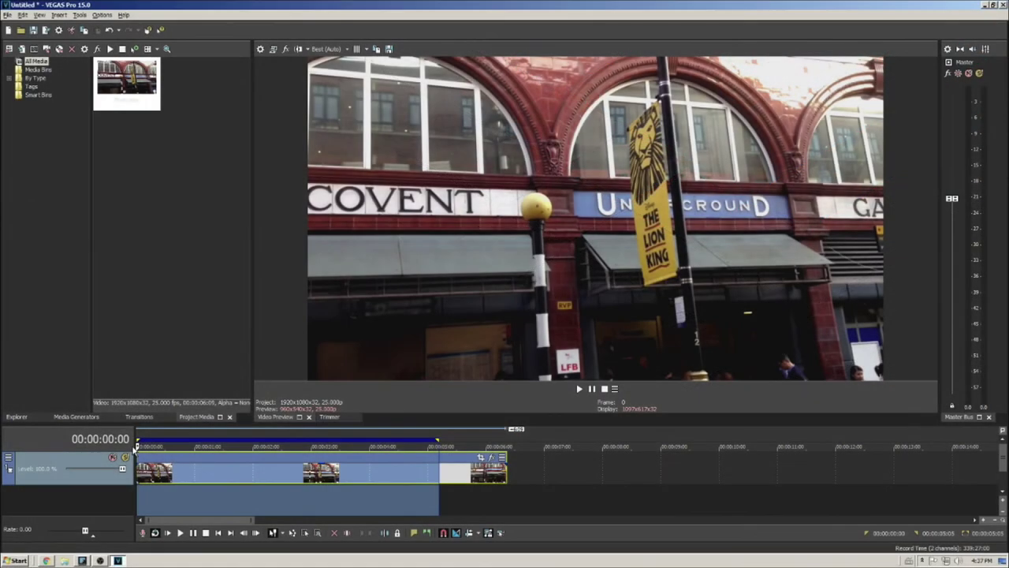
Play the Covent Garden clip and apply BCC Pixel Fixer with Point 1 at 0.06, 0.81 and Size 1 X at 4.40
{"action": "key", "text": "space"}
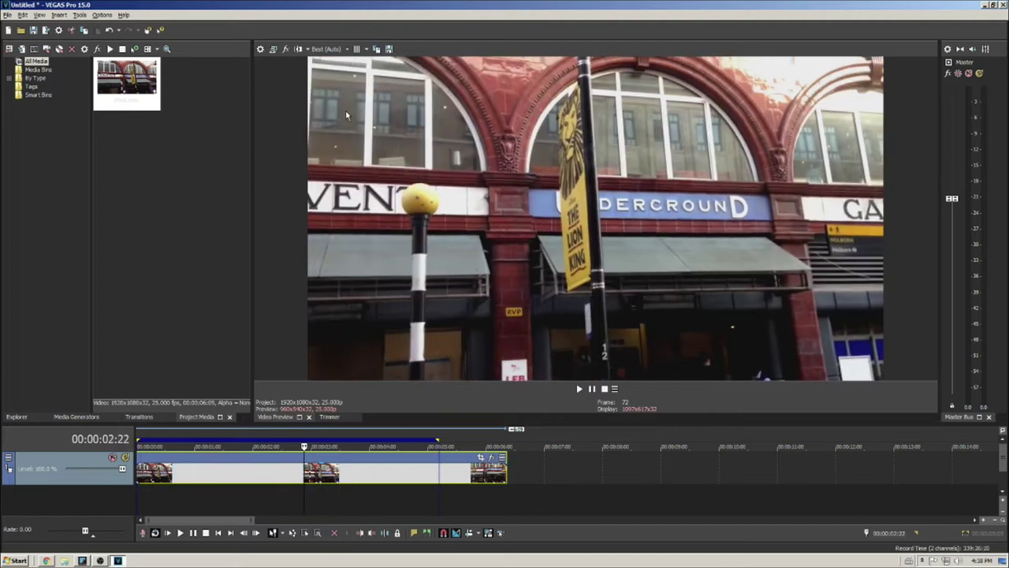
{"action": "left_click", "coordinate": [492, 458]}
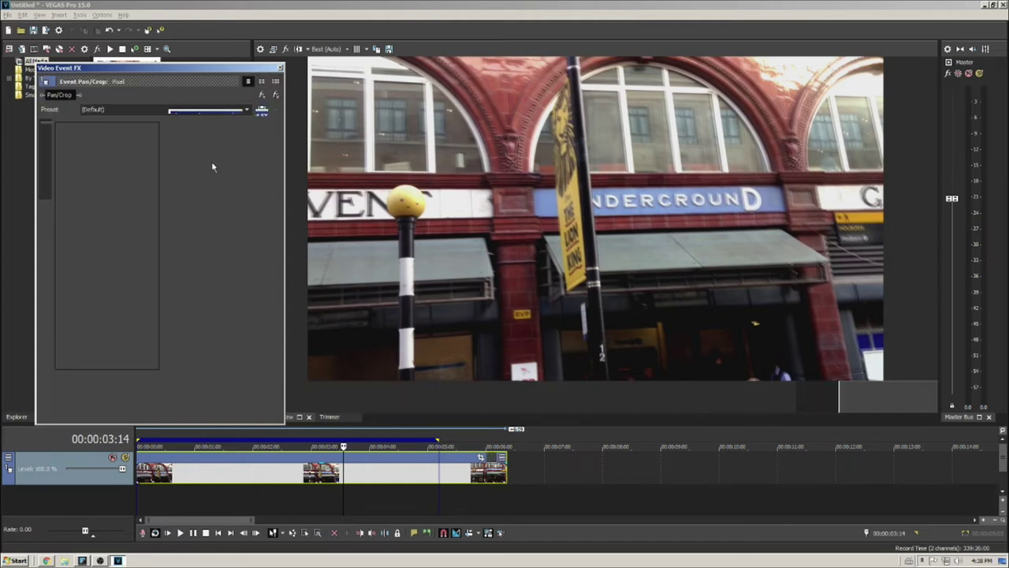
{"action": "left_click_drag", "start_coordinate": [336, 75], "coordinate": [341, 121]}
{"action": "left_click", "coordinate": [137, 289]}
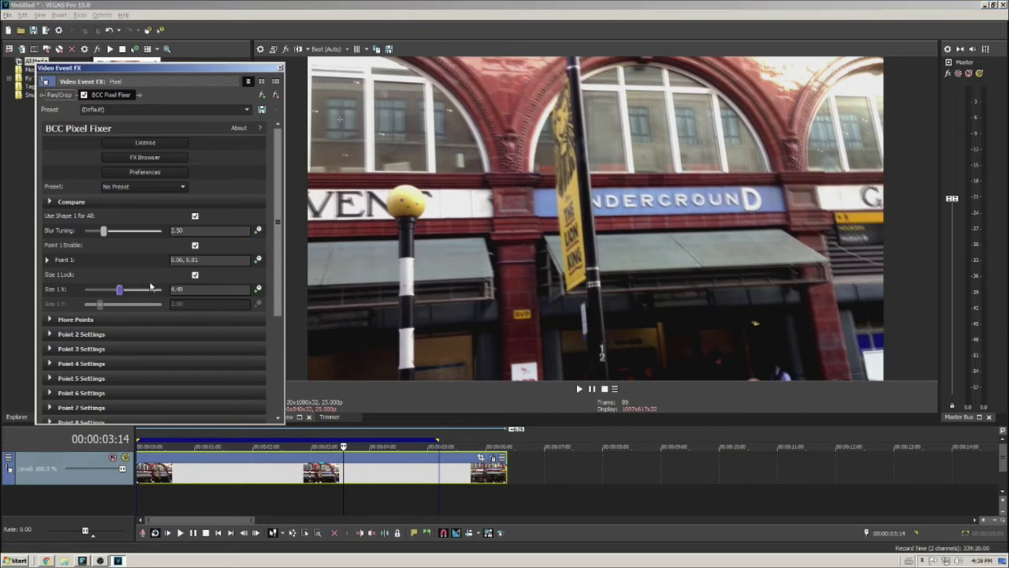
{"action": "left_click", "coordinate": [67, 94]}
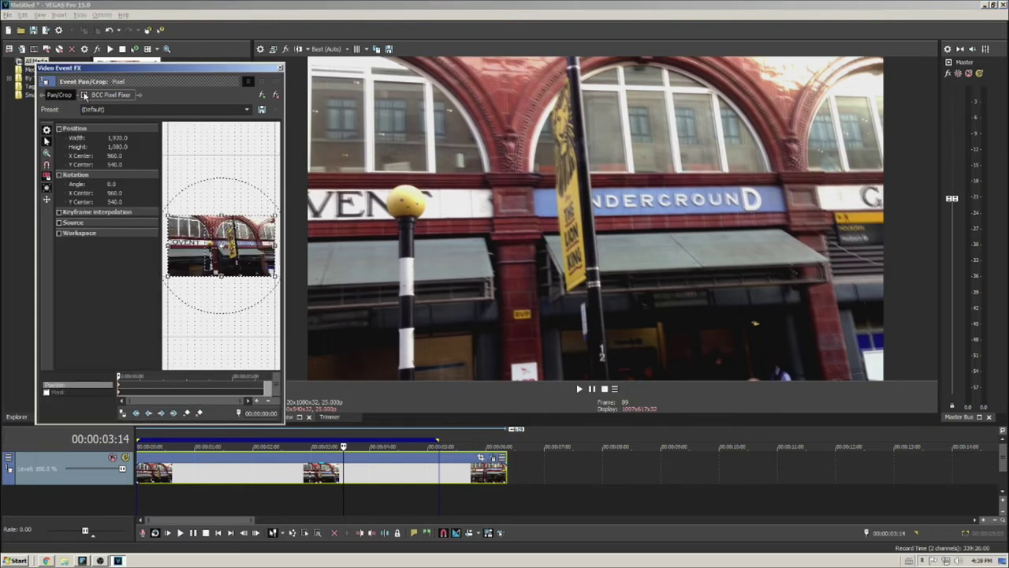
Scrub back through the Covent Garden clip to check the Pixel Fixer result
{"action": "left_click_drag", "start_coordinate": [343, 444], "coordinate": [275, 446]}
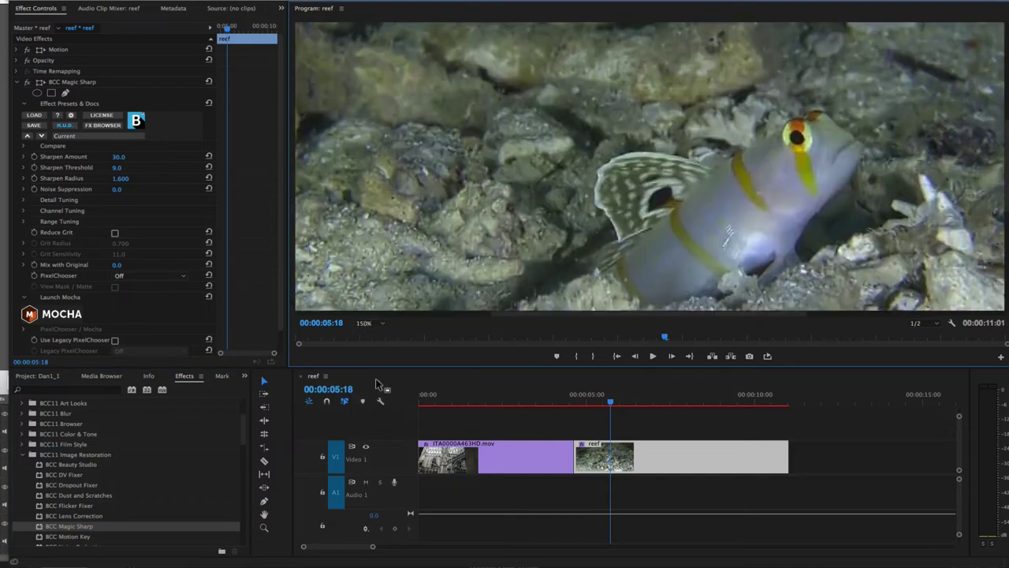
In Premiere Pro, raise BCC Magic Sharp's Sharpen Amount to 41 on the reef clip and review its Detail Tuning options
{"action": "left_click_drag", "start_coordinate": [118, 156], "coordinate": [171, 145]}
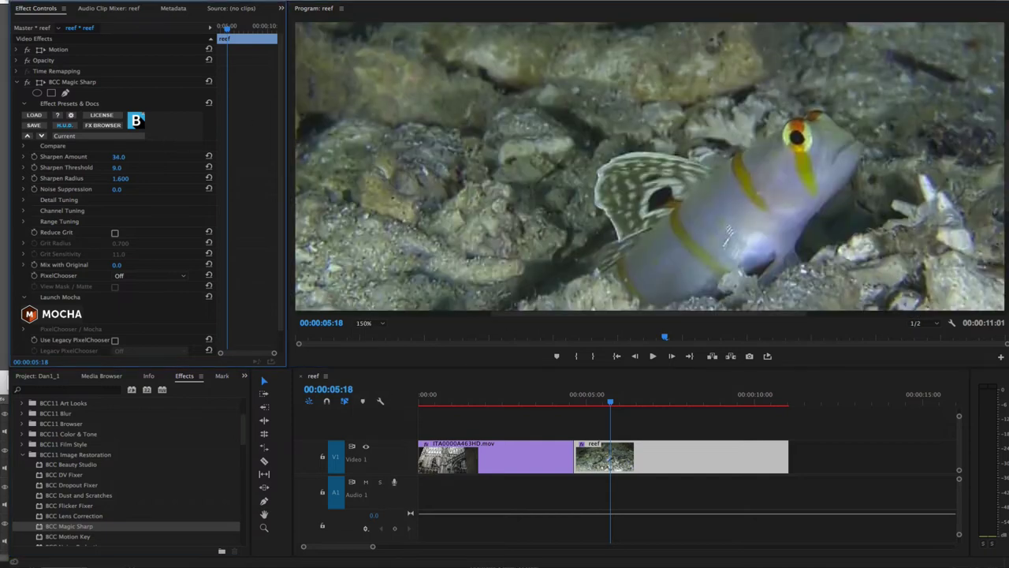
{"action": "left_click", "coordinate": [23, 200]}
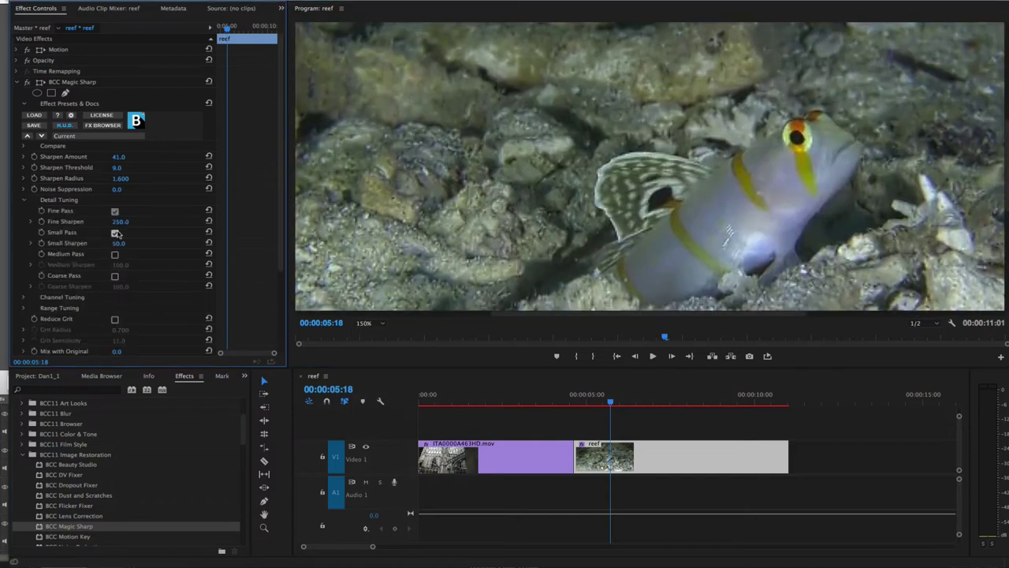
{"action": "left_click", "coordinate": [24, 200]}
Use Magic Sharp's Range Tuning with separate sharpening values: Highlight Sharpen 852, Midtone Sharpen 115 and Shadow Sharpen 0
{"action": "left_click", "coordinate": [23, 221]}
{"action": "key", "text": "Tab"}
{"action": "type", "text": "0"}
{"action": "key", "text": "Return"}
{"action": "left_click_drag", "start_coordinate": [120, 298], "coordinate": [157, 308]}
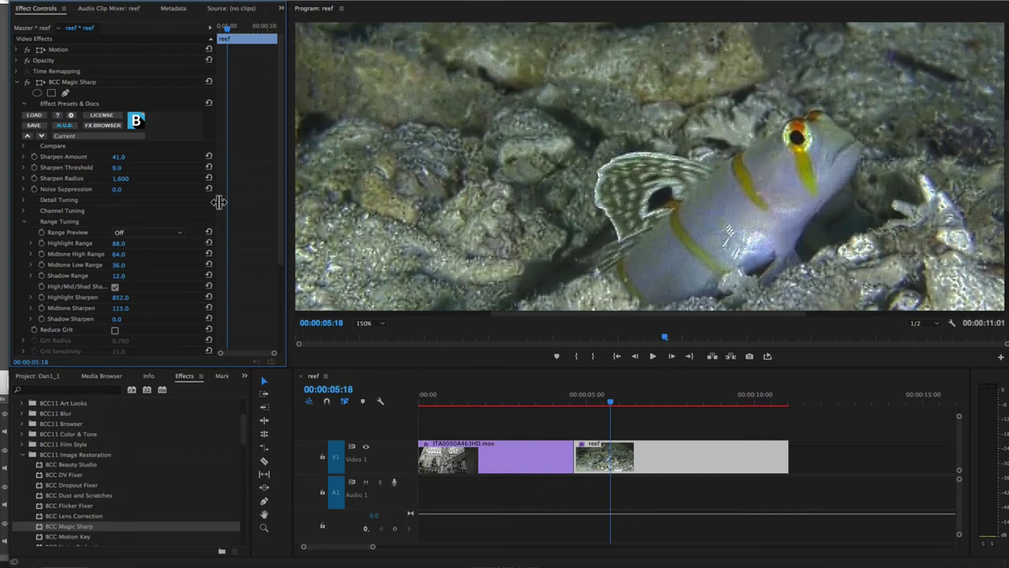
Enable Magic Sharp's Reduce Grit with Grit Sensitivity at 143, and toggle it to compare the reef image
{"action": "scroll", "coordinate": [219, 201], "scroll_direction": "down", "scroll_amount": 5}
{"action": "left_click", "coordinate": [115, 210]}
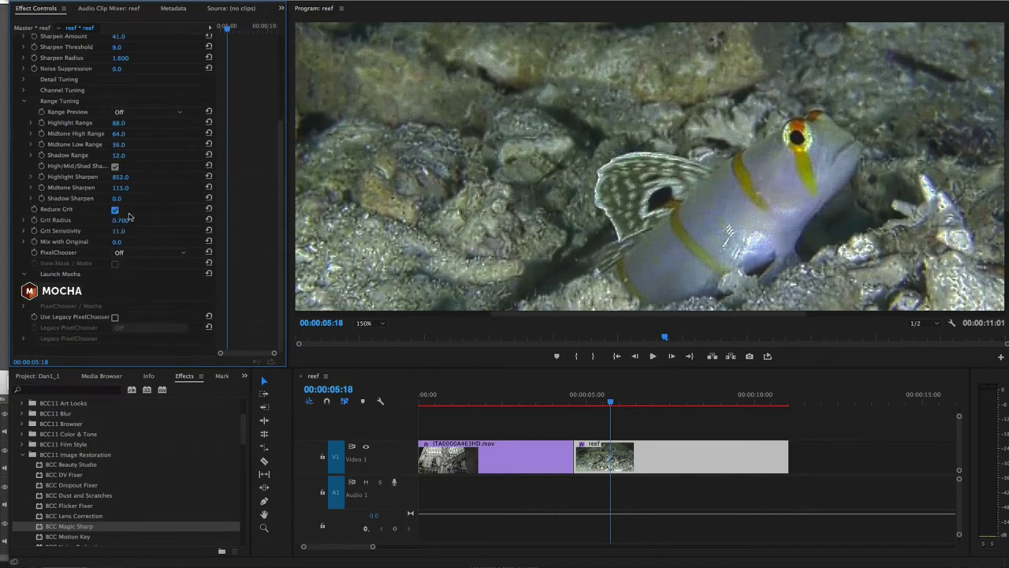
{"action": "left_click_drag", "start_coordinate": [120, 230], "coordinate": [158, 230]}
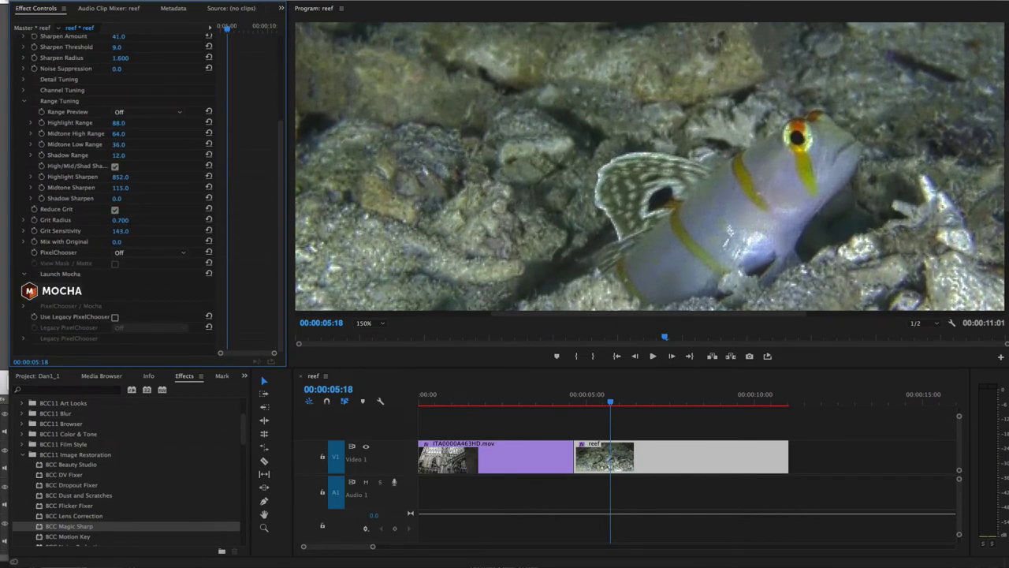
{"action": "left_click", "coordinate": [115, 210]}
{"action": "left_click", "coordinate": [115, 209]}
Split the preview with Magic Sharp's Compare Mode at Wipe 26 and fit the whole frame in the program monitor
{"action": "scroll", "coordinate": [275, 93], "scroll_direction": "up", "scroll_amount": 5}
{"action": "left_click", "coordinate": [24, 146]}
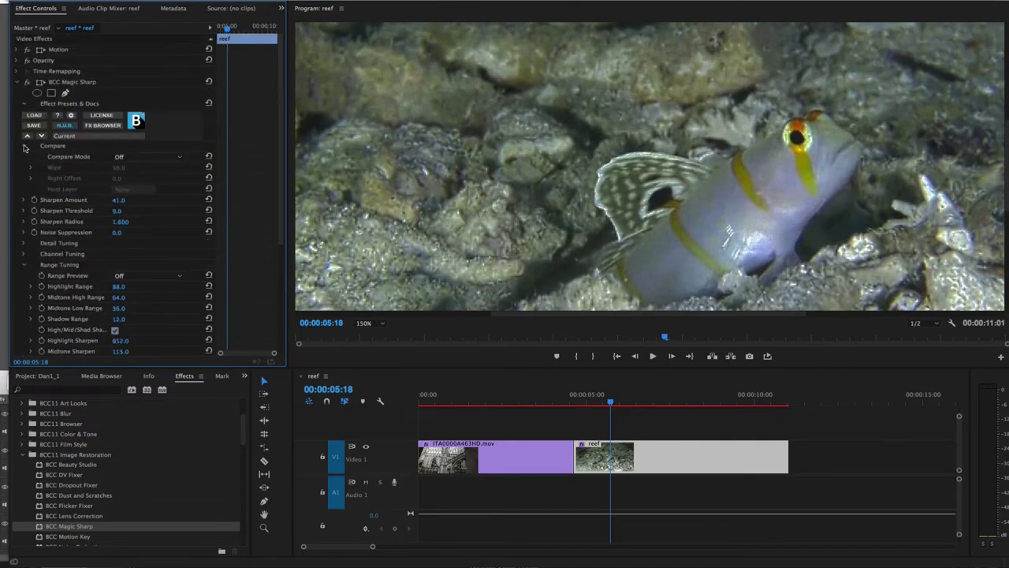
{"action": "left_click", "coordinate": [130, 162]}
{"action": "left_click", "coordinate": [142, 183]}
{"action": "mouse_move", "coordinate": [118, 167]}
{"action": "left_mouse_down"}
{"action": "mouse_move", "coordinate": [147, 167]}
{"action": "mouse_move", "coordinate": [104, 167]}
{"action": "mouse_move", "coordinate": [129, 167]}
{"action": "mouse_move", "coordinate": [118, 167]}
{"action": "left_mouse_up"}
{"action": "left_click", "coordinate": [368, 323]}
{"action": "left_click", "coordinate": [365, 332]}
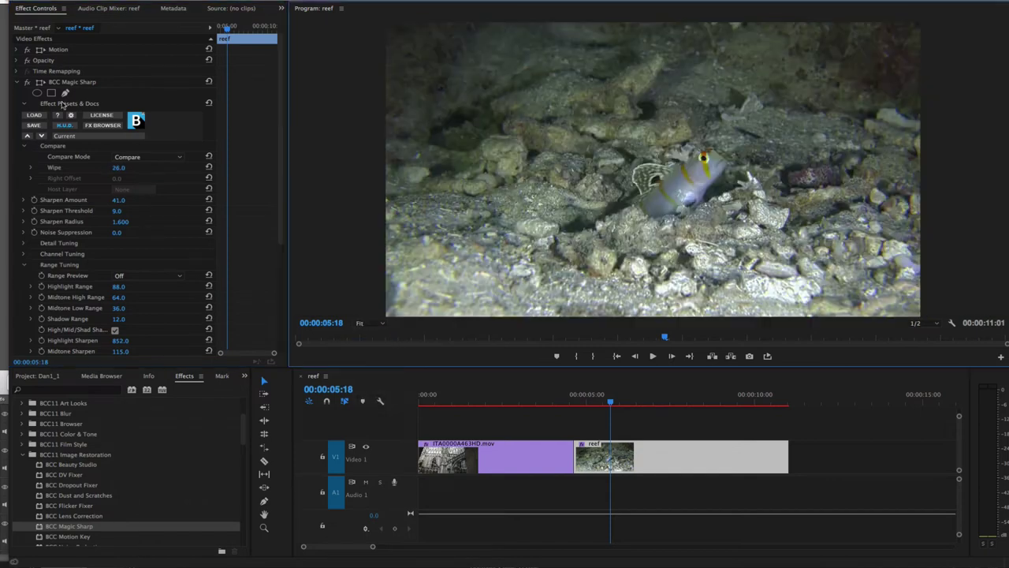
Turn Magic Sharp's Compare Mode off and toggle the whole effect off and on to judge the sharpening
{"action": "left_click", "coordinate": [131, 157]}
{"action": "left_click", "coordinate": [139, 166]}
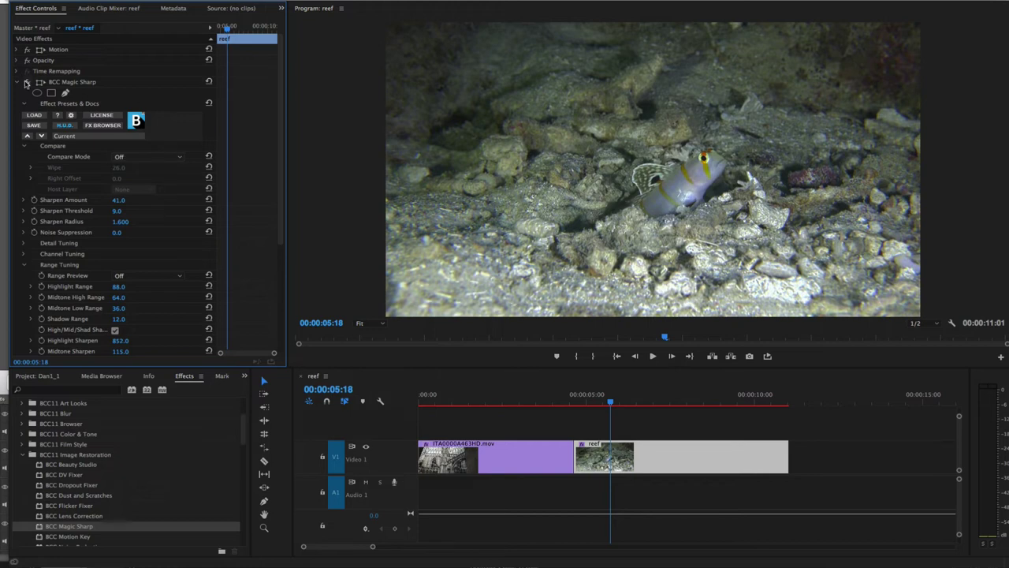
{"action": "left_click", "coordinate": [27, 82]}
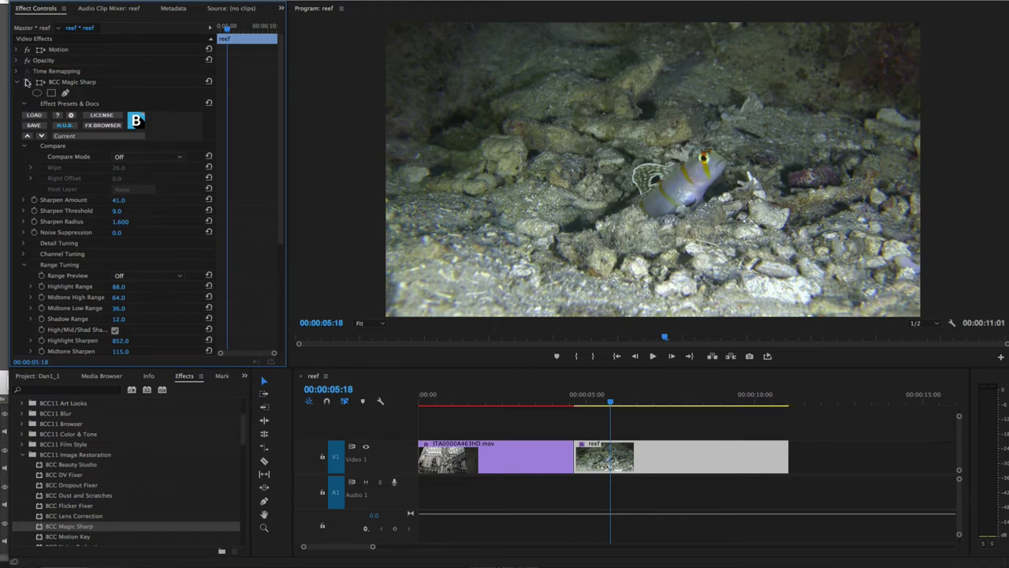
{"action": "left_click", "coordinate": [28, 82]}
{"action": "left_click", "coordinate": [28, 82]}
{"action": "left_click", "coordinate": [28, 82]}
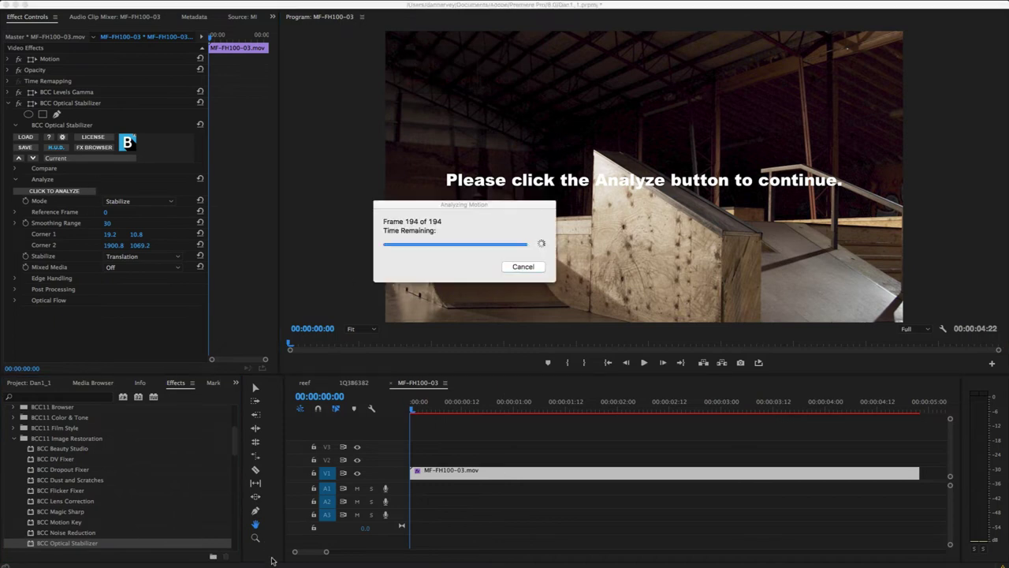
Switch Optical Stabilizer to Setup Region, set the region corners to 16.2, 10.8 and 1900.8, 1043.2, and return Mode to Stabilize
{"action": "left_click", "coordinate": [118, 201]}
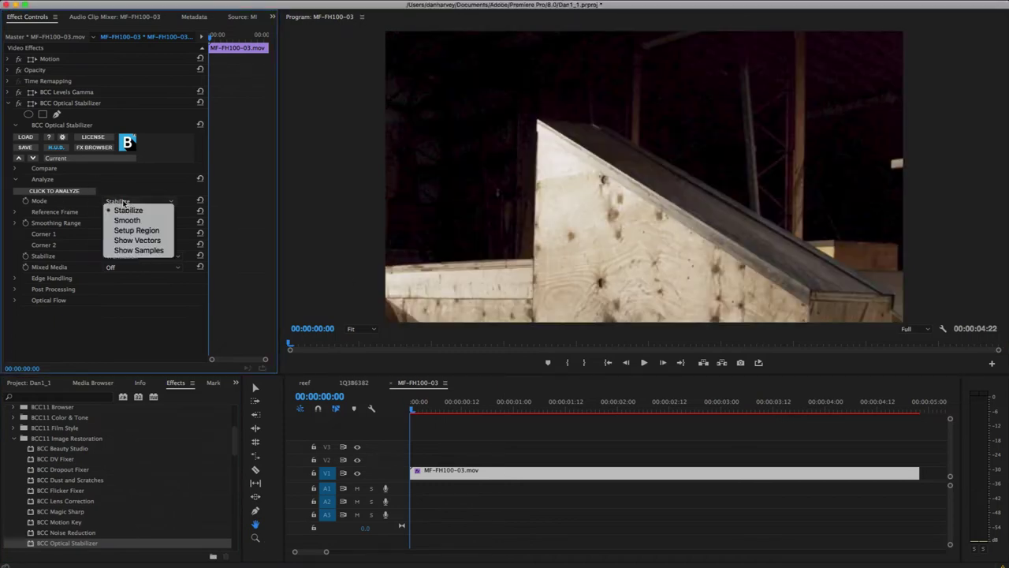
{"action": "left_click", "coordinate": [118, 234]}
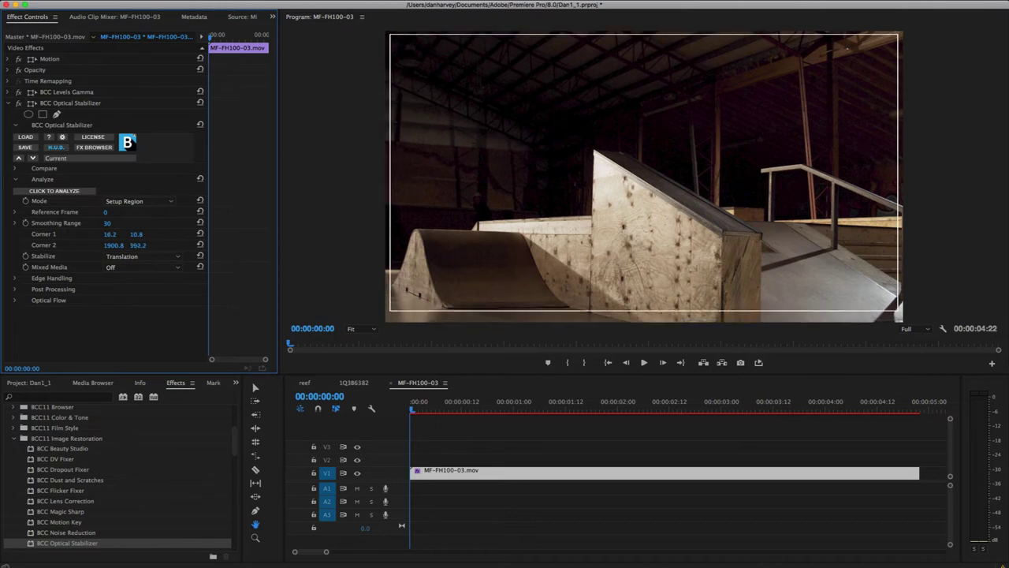
{"action": "left_click", "coordinate": [131, 203]}
{"action": "left_click", "coordinate": [128, 210]}
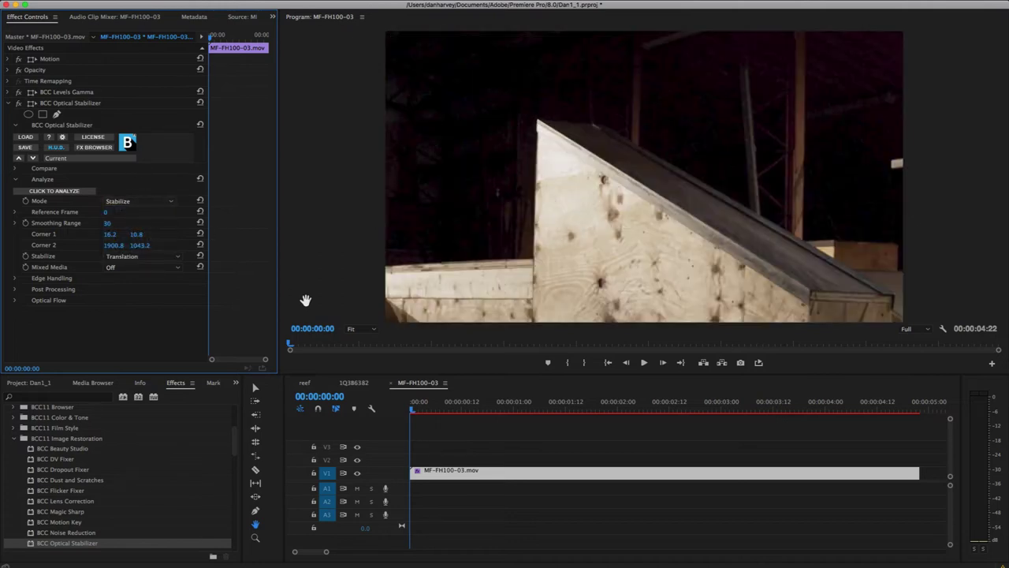
Scrub the stabilized skate park clip, turn off Auto Scale in Post Processing, and scrub to 00:00:02:10
{"action": "left_click_drag", "start_coordinate": [290, 345], "coordinate": [710, 343]}
{"action": "left_click_drag", "start_coordinate": [767, 318], "coordinate": [662, 323]}
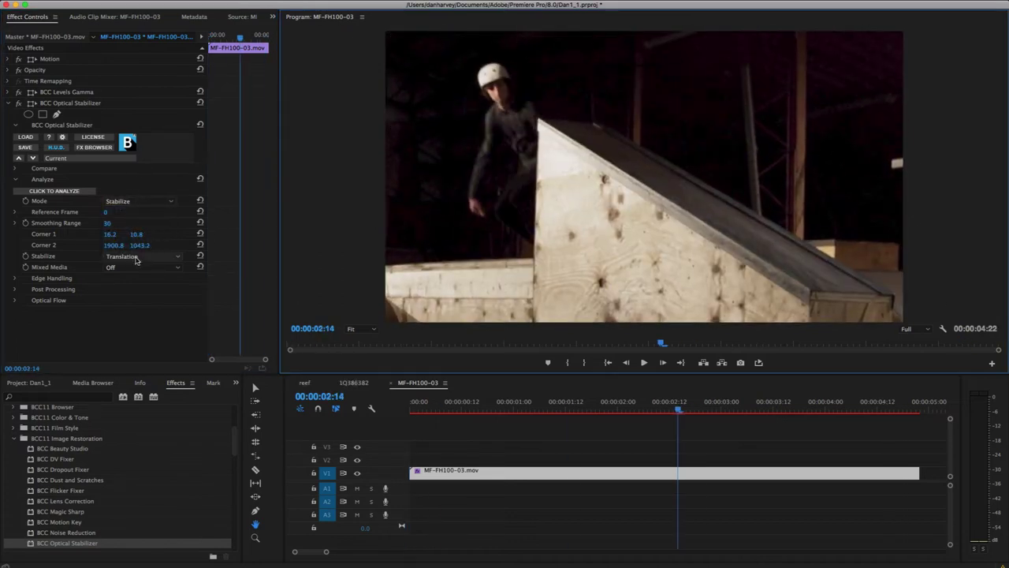
{"action": "left_click", "coordinate": [14, 291]}
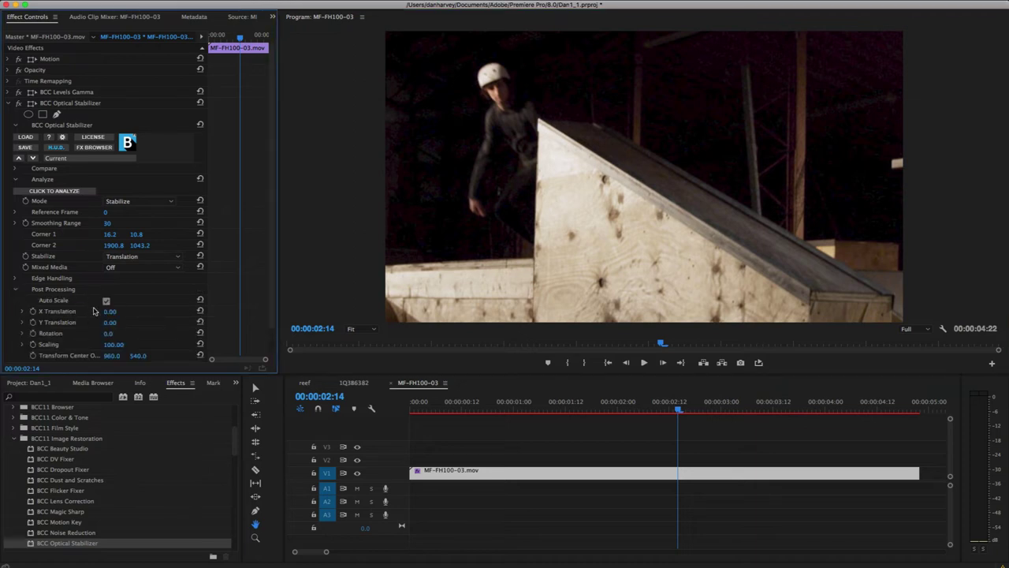
{"action": "left_click", "coordinate": [106, 301]}
{"action": "left_click_drag", "start_coordinate": [662, 343], "coordinate": [639, 401]}
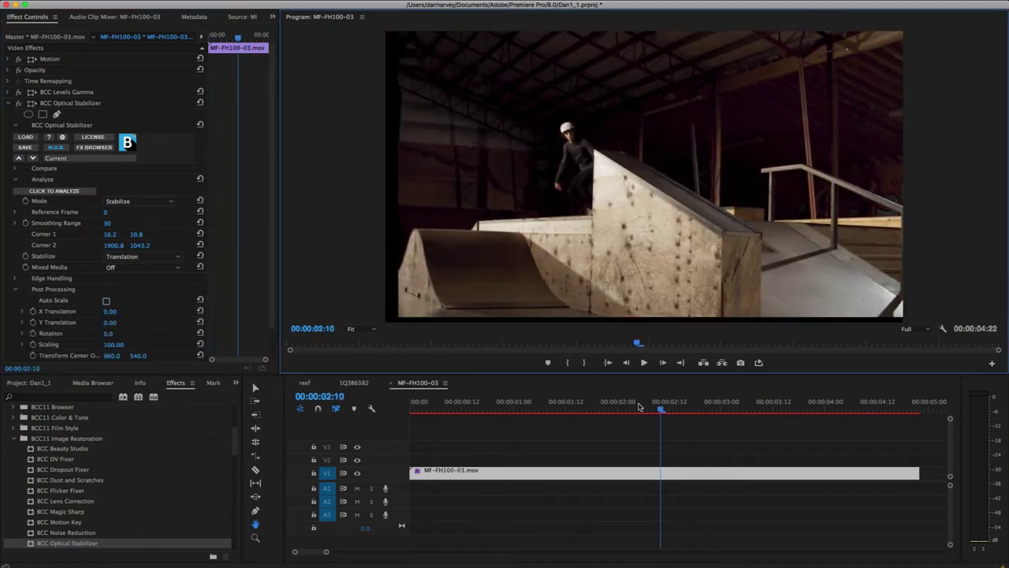
Set Optical Stabilizer's Stabilize option to Translation + Rotation and scrub the clip to 00:00:03:02
{"action": "left_click", "coordinate": [143, 257]}
{"action": "left_click", "coordinate": [145, 289]}
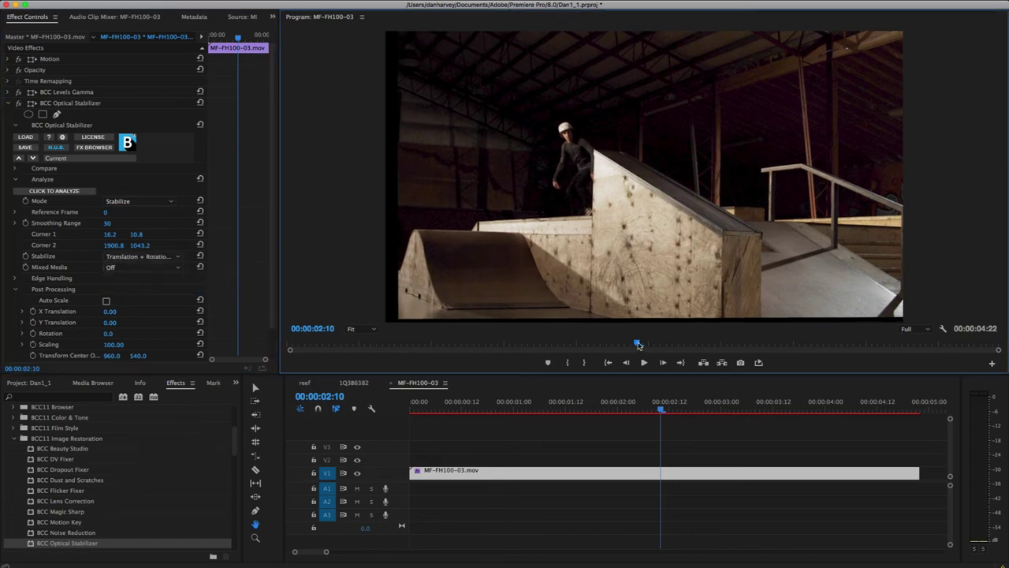
{"action": "left_click_drag", "start_coordinate": [640, 344], "coordinate": [733, 342]}
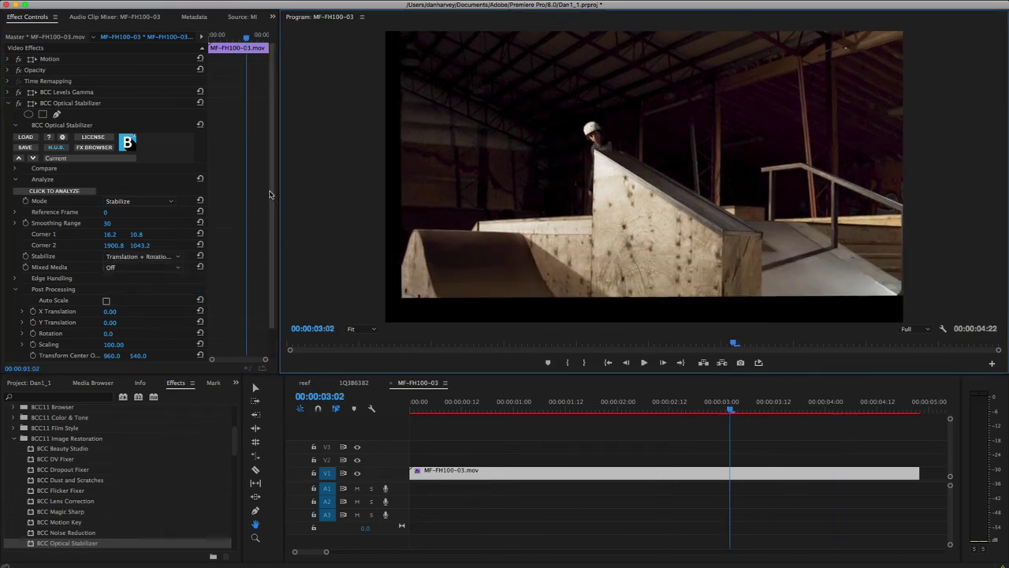
Try Optical Stabilizer's alternative Edge Handling modes, including Reflect, and restore the original mode
{"action": "left_click_drag", "start_coordinate": [271, 194], "coordinate": [272, 223]}
{"action": "left_click", "coordinate": [15, 257]}
{"action": "left_click", "coordinate": [13, 279]}
{"action": "left_click", "coordinate": [138, 334]}
{"action": "left_click", "coordinate": [128, 362]}
{"action": "left_click", "coordinate": [138, 334]}
{"action": "left_click", "coordinate": [138, 375]}
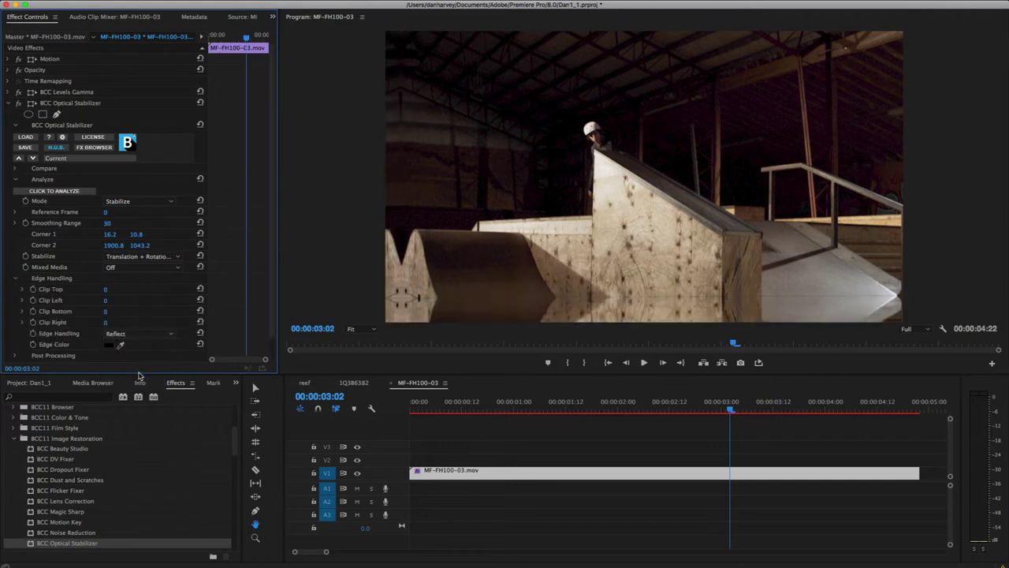
{"action": "left_click", "coordinate": [138, 333]}
{"action": "left_click", "coordinate": [126, 342]}
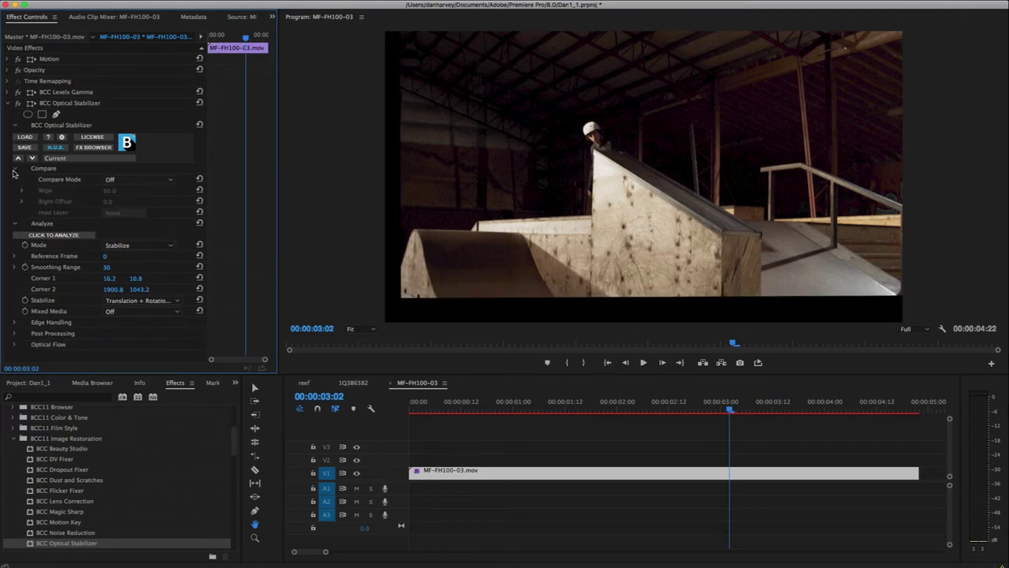
Set Optical Stabilizer's Compare Mode to Compare at Wipe 50 and scrub the clip to view original against stabilized
{"action": "left_click", "coordinate": [140, 179]}
{"action": "left_click", "coordinate": [131, 210]}
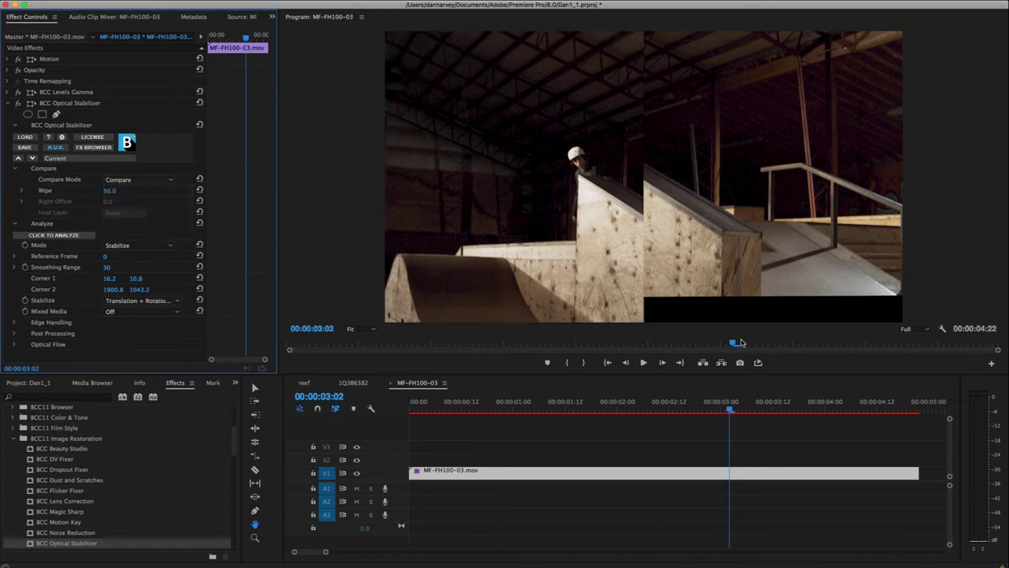
{"action": "left_click_drag", "start_coordinate": [734, 343], "coordinate": [756, 358]}
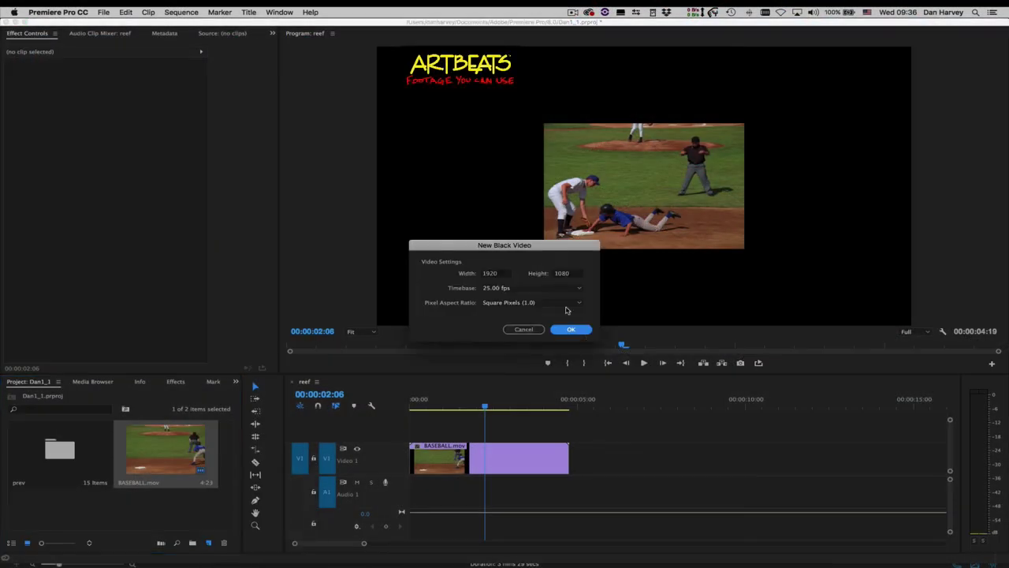
Create a 1920 × 1080 black video at 25 fps and place it on the track above BASEBALL.mov
{"action": "left_click", "coordinate": [571, 329]}
{"action": "left_click_drag", "start_coordinate": [184, 450], "coordinate": [412, 433]}
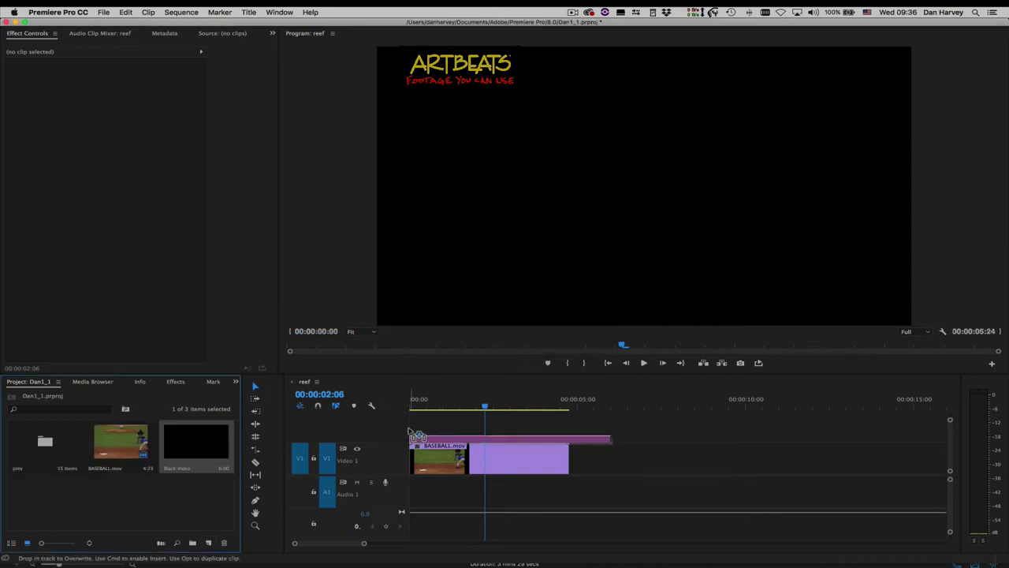
Find BCC UpRez among the BCC11 Image Restoration effects and apply it to the black video clip
{"action": "left_click", "coordinate": [176, 382]}
{"action": "left_click", "coordinate": [12, 447]}
{"action": "scroll", "coordinate": [58, 500], "scroll_direction": "down", "scroll_amount": 2}
{"action": "left_click", "coordinate": [18, 506]}
{"action": "scroll", "coordinate": [55, 483], "scroll_direction": "down", "scroll_amount": 6}
{"action": "left_click_drag", "start_coordinate": [52, 523], "coordinate": [444, 440]}
Set UpRez's Source Layer to Video 1 so it upscales the baseball footage
{"action": "left_click", "coordinate": [16, 164]}
{"action": "left_click", "coordinate": [114, 174]}
{"action": "left_click", "coordinate": [131, 205]}
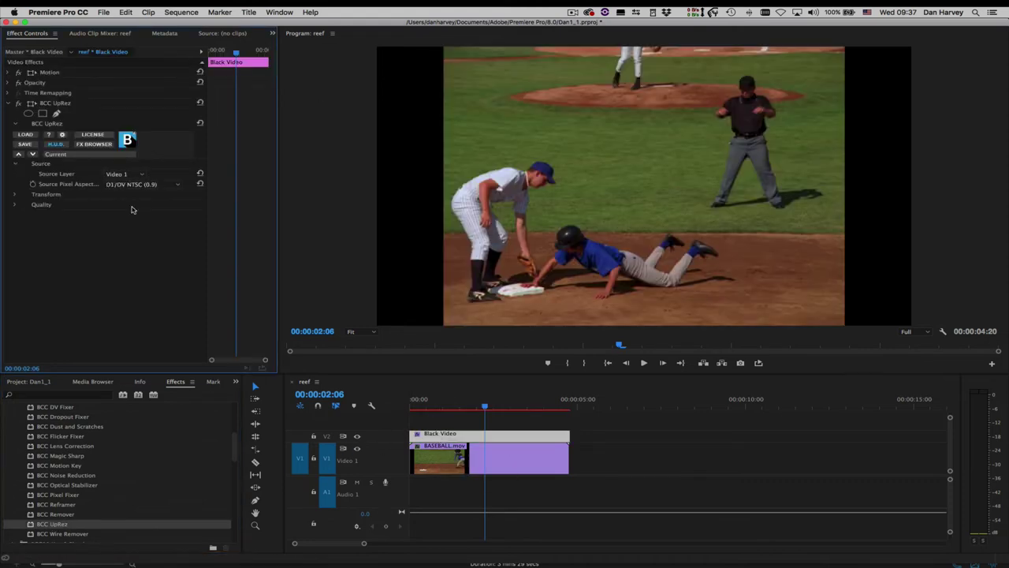
Try Square Pixels as UpRez's Source Pixel Aspect and switch back to D1/DV NTSC (0.9)
{"action": "left_click", "coordinate": [137, 186]}
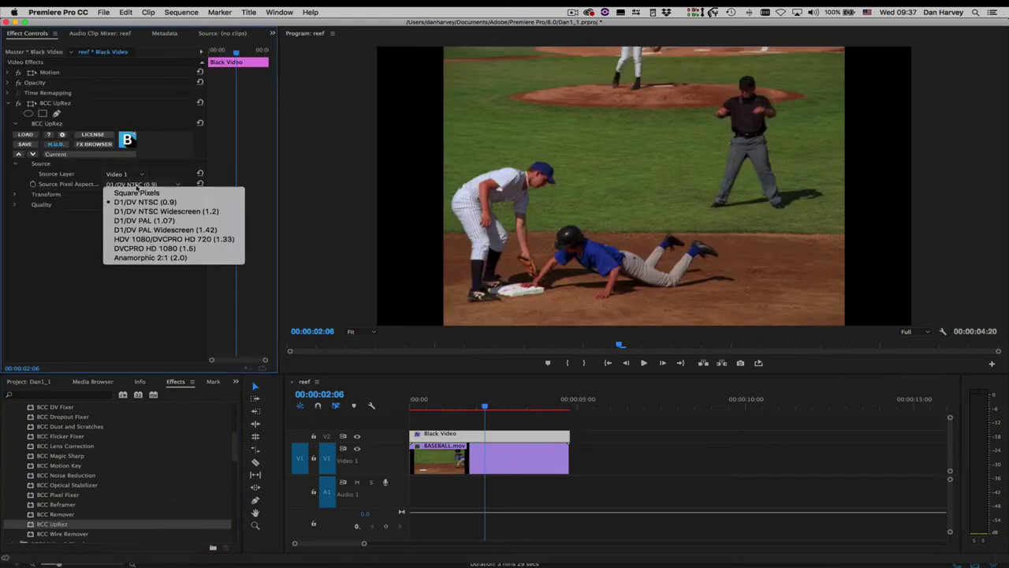
{"action": "left_click", "coordinate": [136, 193]}
{"action": "left_click", "coordinate": [134, 183]}
{"action": "left_click", "coordinate": [137, 202]}
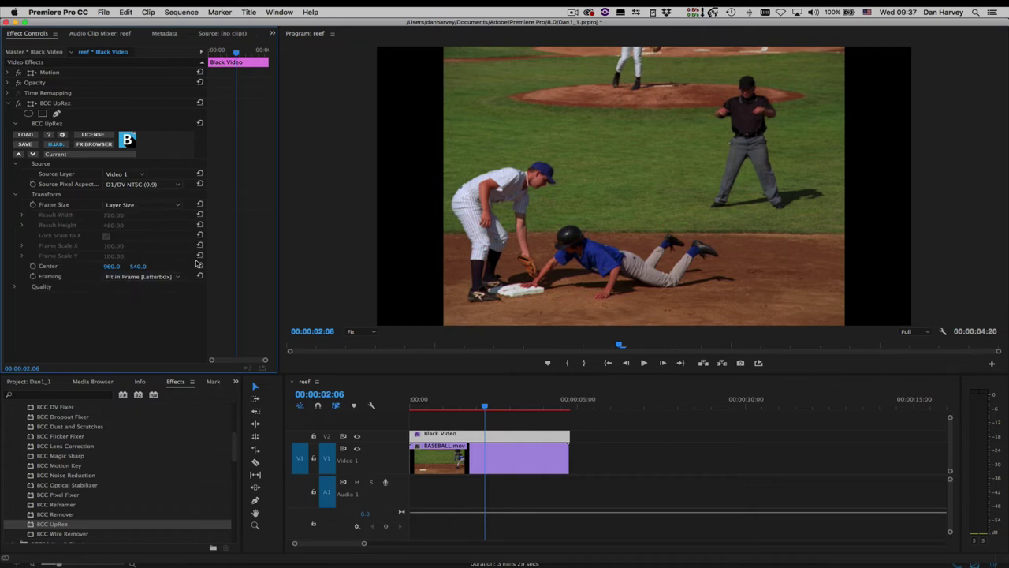
Set UpRez's Framing to Fill Frame [Crop] and move the Center to 960, 463
{"action": "left_click", "coordinate": [174, 272]}
{"action": "left_click", "coordinate": [135, 298]}
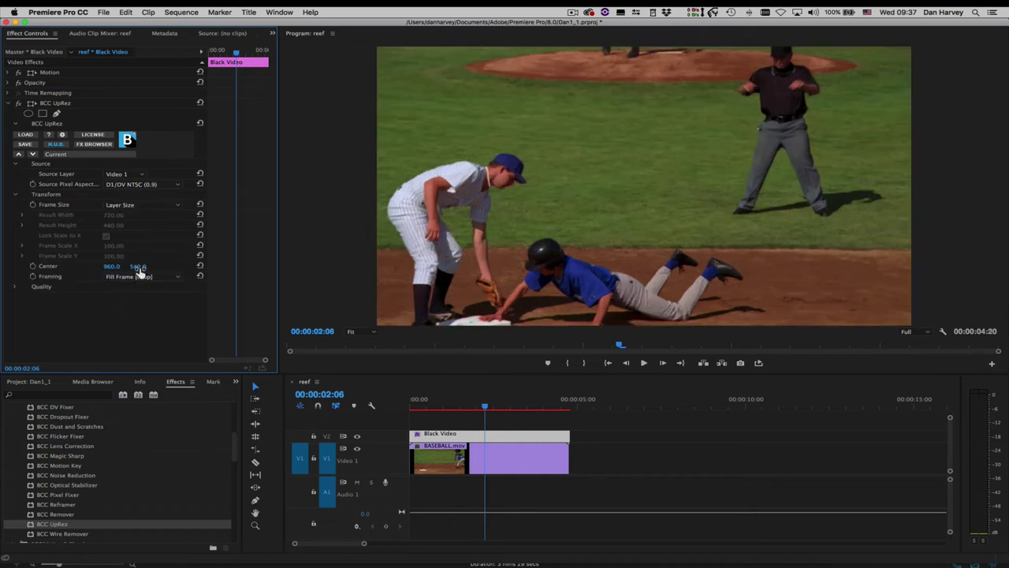
{"action": "left_click_drag", "start_coordinate": [138, 266], "coordinate": [77, 265]}
View the program monitor at 100% and change UpRez's Quality Method from Smooth to another option
{"action": "left_click", "coordinate": [362, 332]}
{"action": "left_click", "coordinate": [367, 394]}
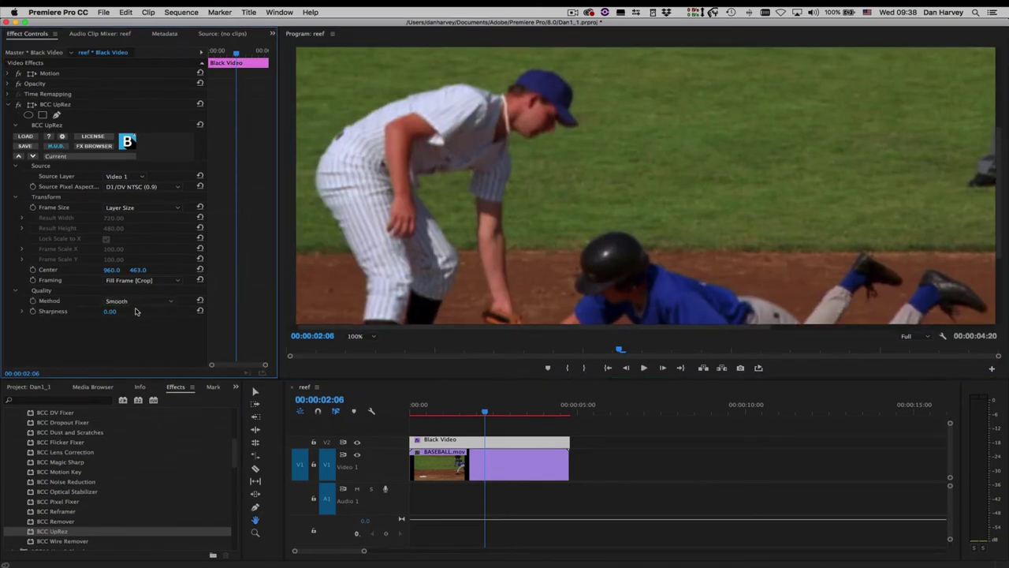
{"action": "left_click", "coordinate": [134, 301]}
{"action": "left_click", "coordinate": [129, 360]}
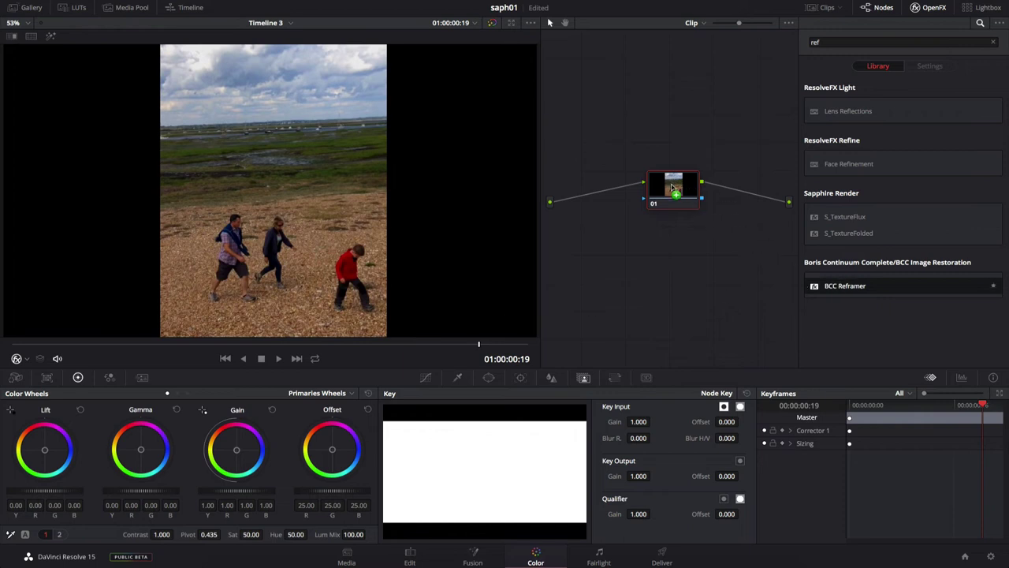
In DaVinci Resolve, apply BCC Reframer to node 01 of the beach clip and set Crop Source Width to 38.4
{"action": "left_click_drag", "start_coordinate": [669, 204], "coordinate": [681, 207]}
{"action": "left_click", "coordinate": [822, 195]}
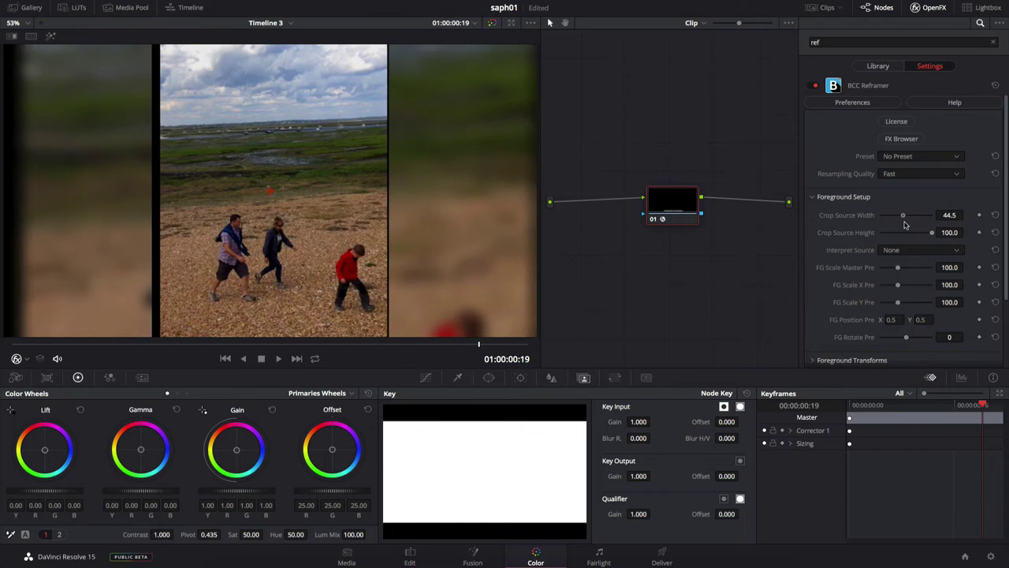
{"action": "left_click_drag", "start_coordinate": [906, 225], "coordinate": [903, 226]}
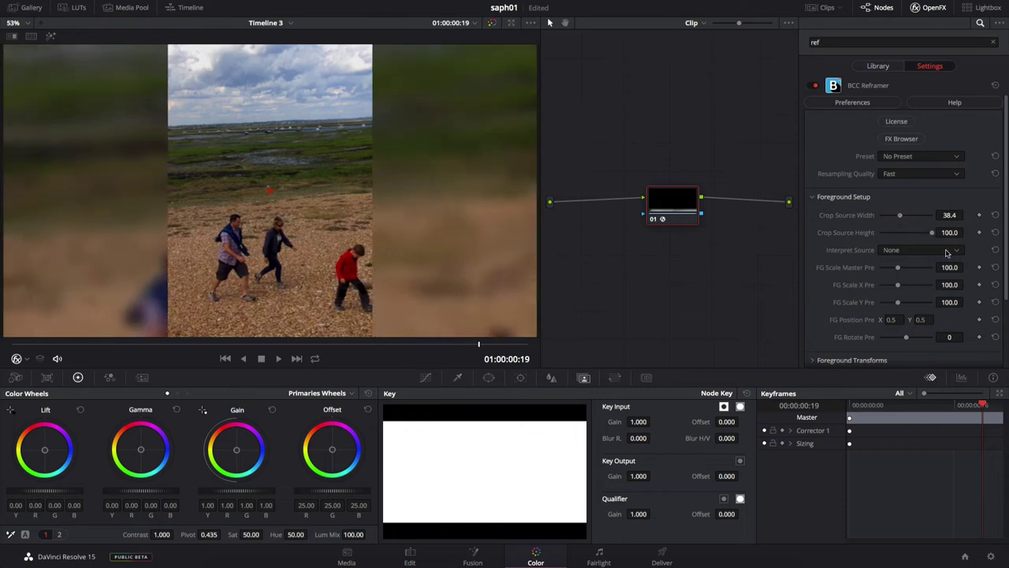
Enable FG Blend Edges in Reframer's Foreground Effects, with the blend blur amount at 13.2 and FG Blend Height at 0
{"action": "left_click", "coordinate": [811, 198]}
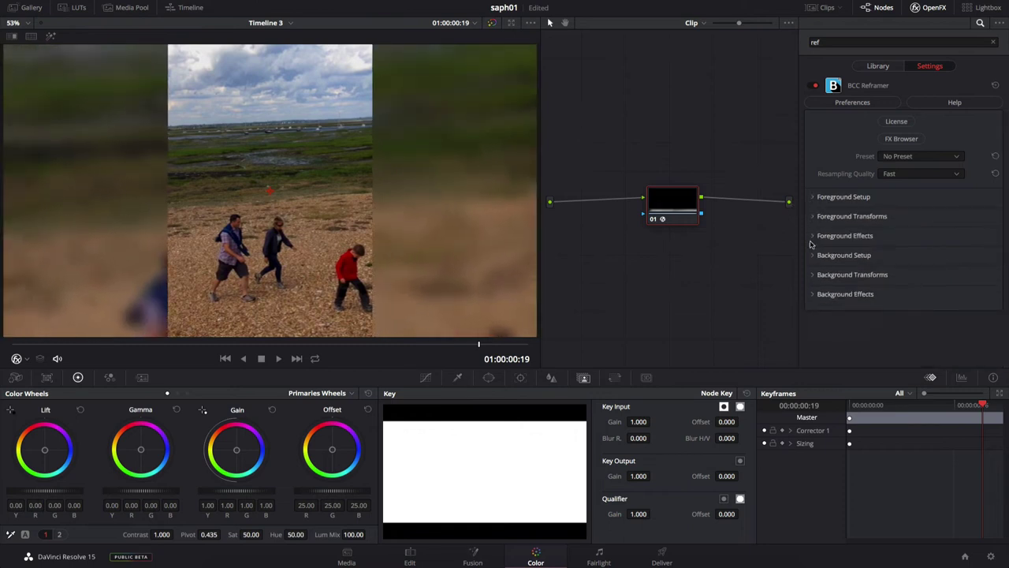
{"action": "left_click", "coordinate": [814, 236]}
{"action": "left_click", "coordinate": [882, 255]}
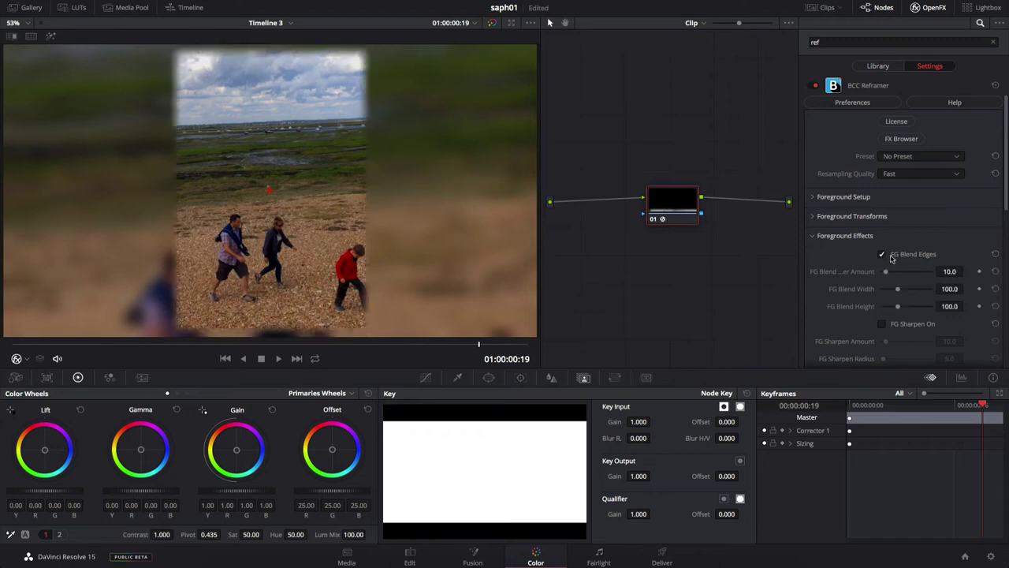
{"action": "left_click_drag", "start_coordinate": [885, 277], "coordinate": [858, 322]}
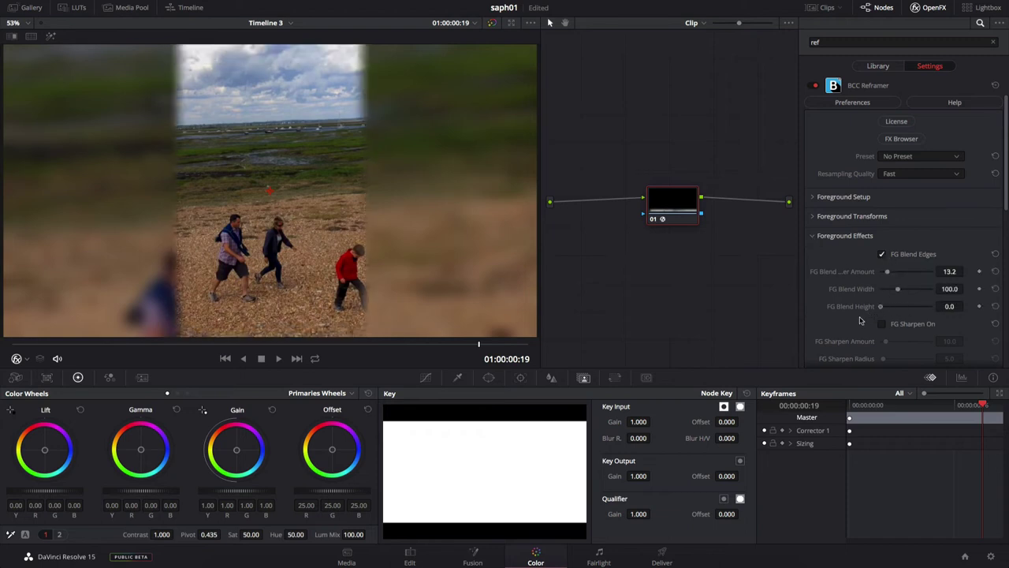
Review Reframer's Background Setup, adjust one of the other background settings, and scrub through the beach clip
{"action": "left_click", "coordinate": [812, 236]}
{"action": "left_click", "coordinate": [813, 256]}
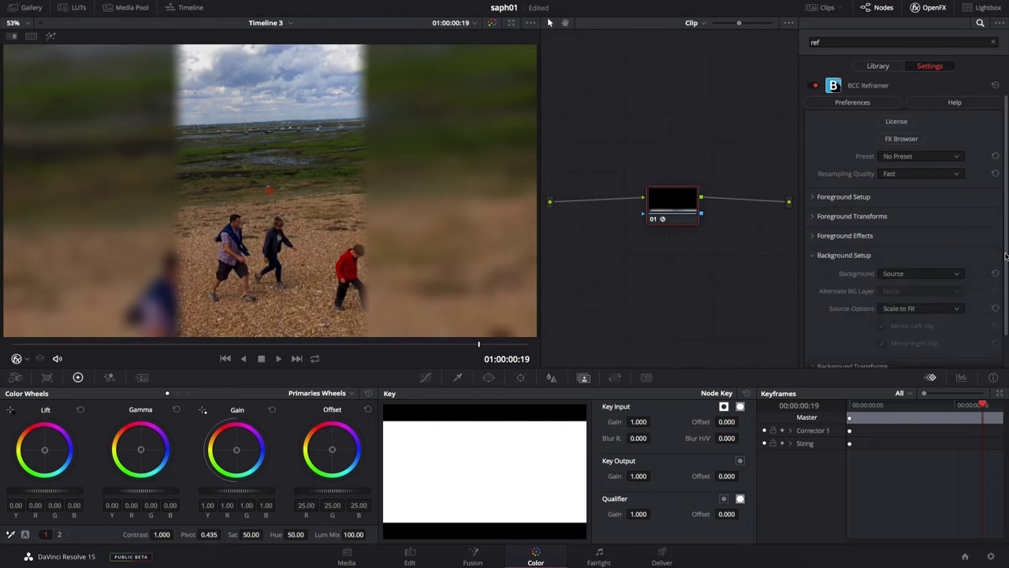
{"action": "left_click_drag", "start_coordinate": [1005, 254], "coordinate": [998, 258]}
{"action": "left_click", "coordinate": [812, 249]}
{"action": "left_click", "coordinate": [811, 273]}
{"action": "scroll", "coordinate": [1006, 253], "scroll_direction": "down", "scroll_amount": 2}
{"action": "left_click_drag", "start_coordinate": [898, 292], "coordinate": [917, 286]}
{"action": "left_click_drag", "start_coordinate": [37, 342], "coordinate": [626, 353]}
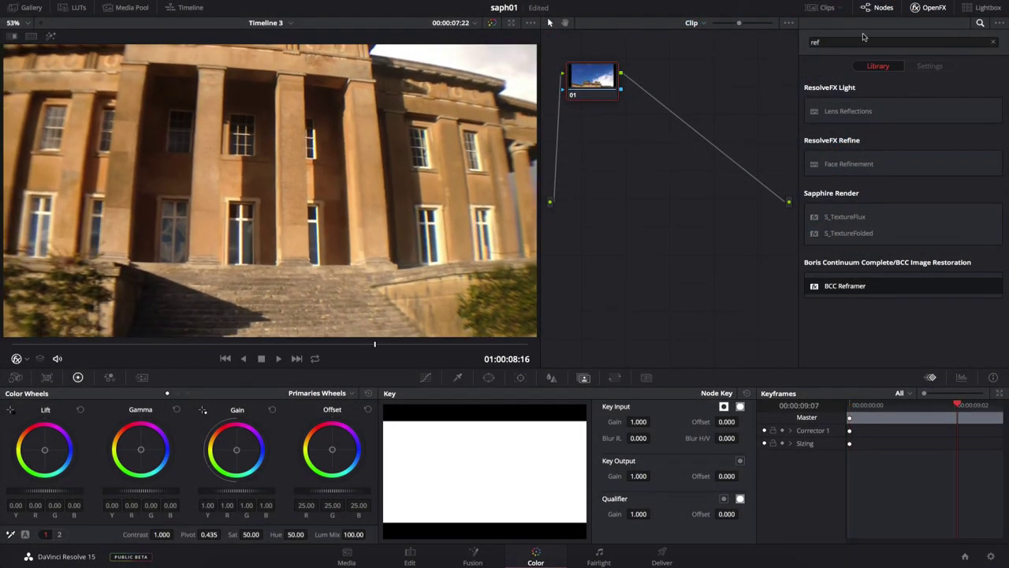
Search the effects library for "lens" and apply BCC Lens Correction to node 01 of the columned building clip
{"action": "left_click", "coordinate": [862, 40]}
{"action": "key", "text": "ctrl+a"}
{"action": "type", "text": "lens"}
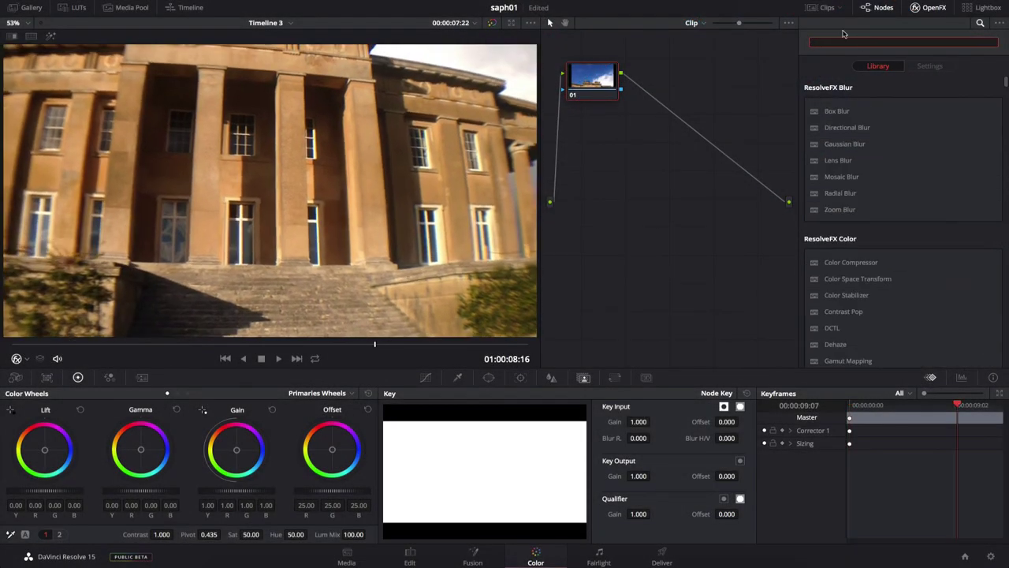
{"action": "scroll", "coordinate": [851, 251], "scroll_direction": "down", "scroll_amount": 5}
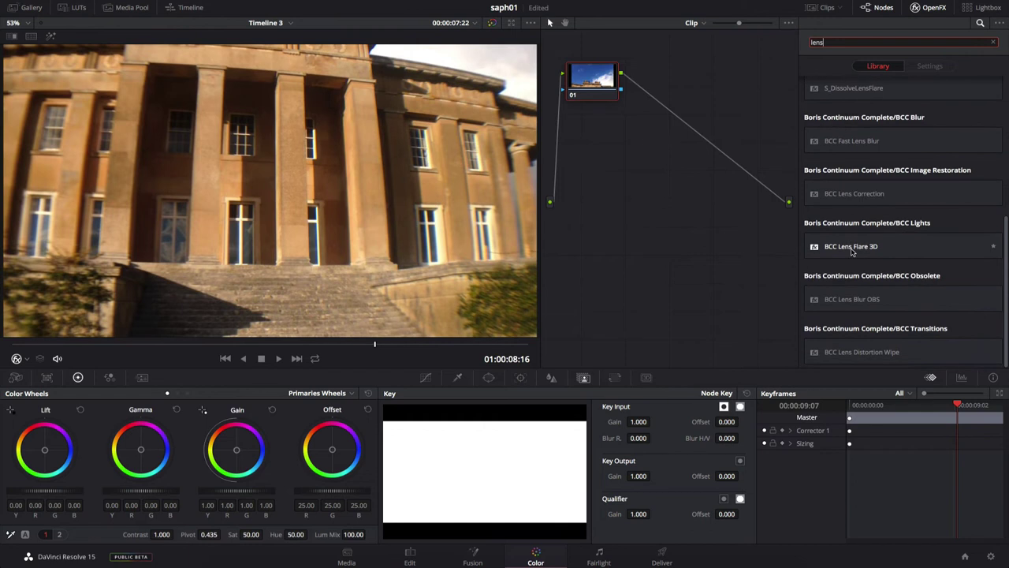
{"action": "left_click_drag", "start_coordinate": [854, 193], "coordinate": [641, 208]}
Set Lens Correction's Correction to about 30, adjust its Pan, and compare the building clip with the effect switched off
{"action": "mouse_move", "coordinate": [298, 92]}
{"action": "left_mouse_down"}
{"action": "mouse_move", "coordinate": [300, 103]}
{"action": "mouse_move", "coordinate": [295, 97]}
{"action": "left_mouse_up"}
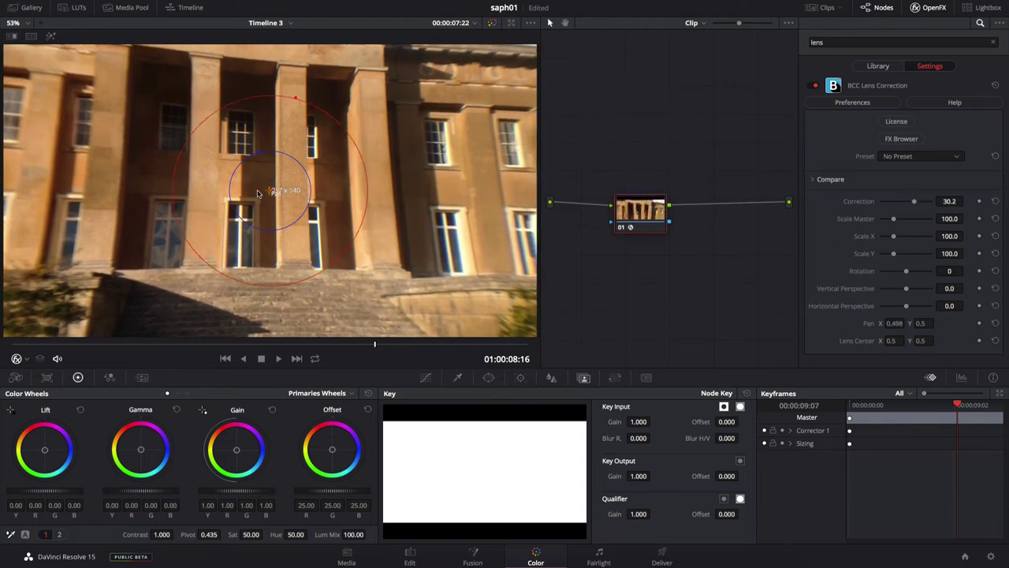
{"action": "left_click_drag", "start_coordinate": [254, 193], "coordinate": [288, 192]}
{"action": "left_click_drag", "start_coordinate": [296, 97], "coordinate": [295, 101]}
{"action": "left_click_drag", "start_coordinate": [370, 344], "coordinate": [271, 363]}
{"action": "left_click", "coordinate": [813, 86]}
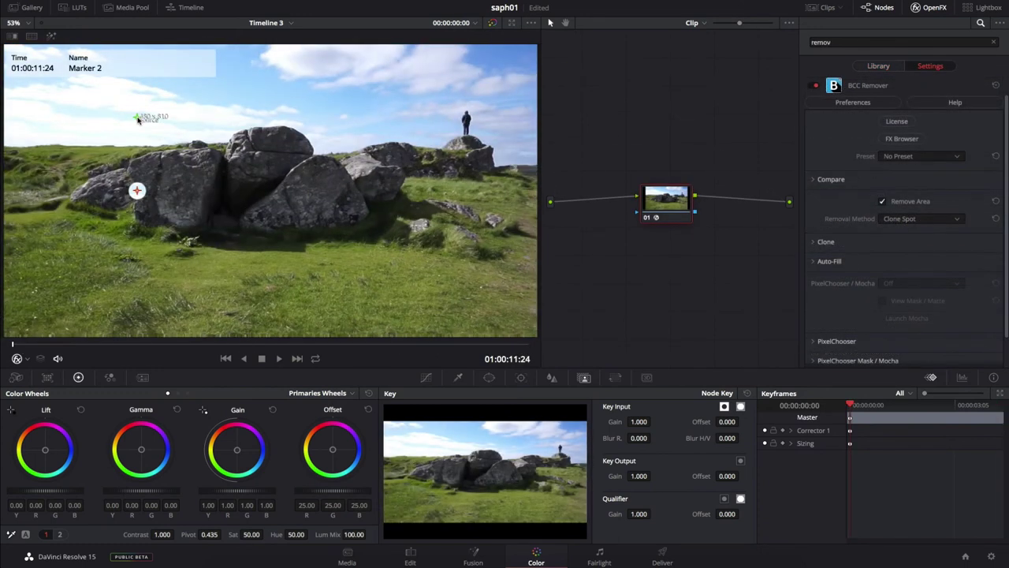
Place Remover's clone spot over the figure standing on the rocks and switch Removal Method to Clone Shape
{"action": "left_click_drag", "start_coordinate": [197, 188], "coordinate": [470, 122]}
{"action": "mouse_move", "coordinate": [13, 343]}
{"action": "left_mouse_down"}
{"action": "mouse_move", "coordinate": [112, 343]}
{"action": "mouse_move", "coordinate": [1, 340]}
{"action": "left_mouse_up"}
{"action": "left_click", "coordinate": [905, 219]}
{"action": "left_click", "coordinate": [907, 267]}
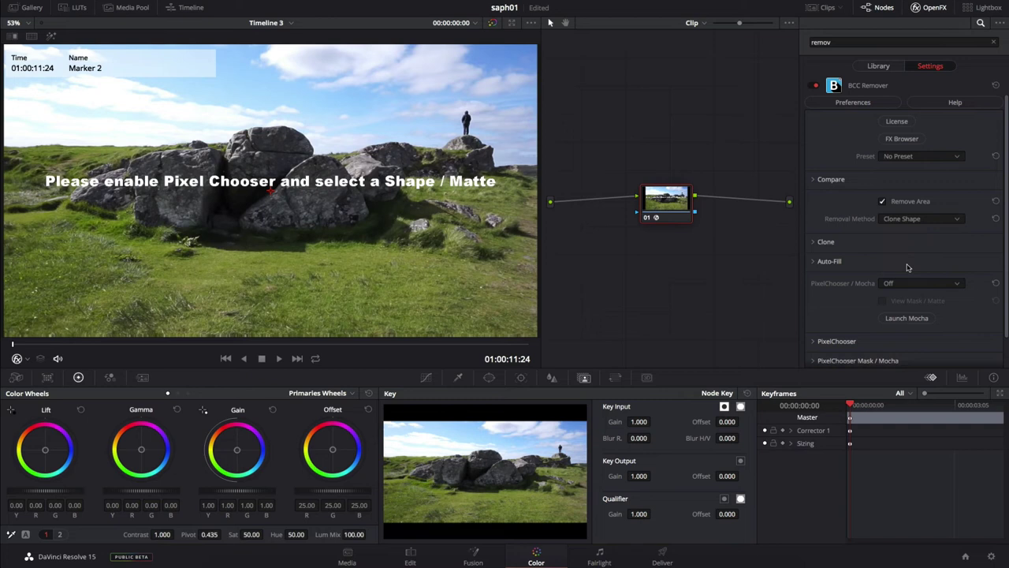
Mask the standing figure in Mocha for BCC Remover and set the Clone Offset to 0.434, 0.621
{"action": "left_click", "coordinate": [906, 318]}
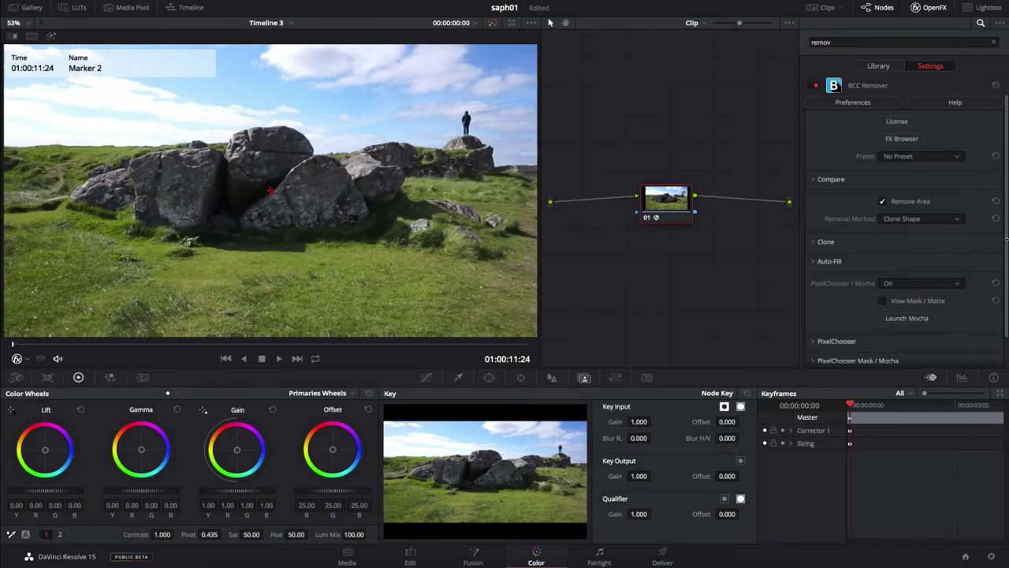
{"action": "left_click", "coordinate": [814, 243]}
{"action": "scroll", "coordinate": [813, 247], "scroll_direction": "down", "scroll_amount": 1}
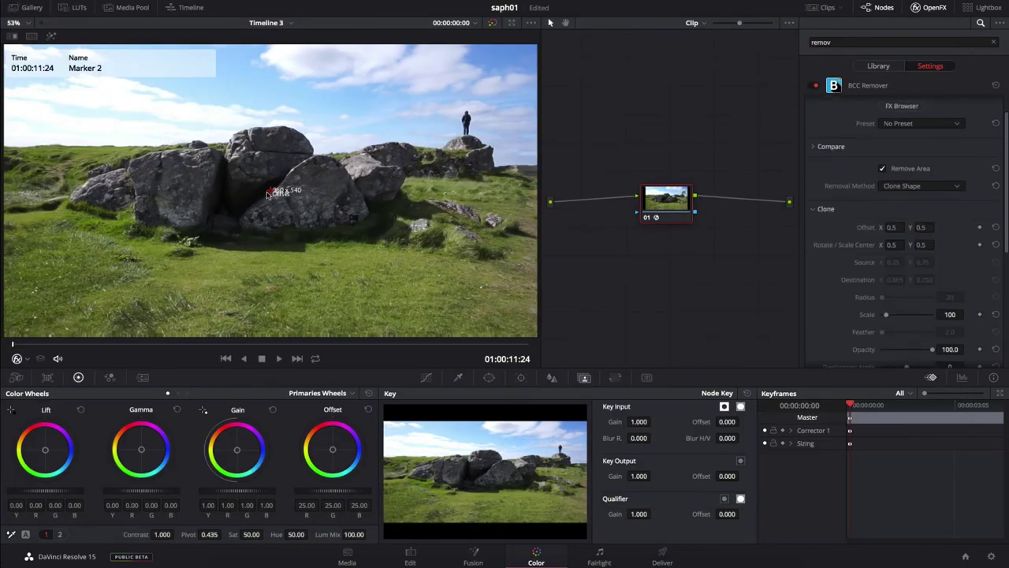
{"action": "mouse_move", "coordinate": [269, 194]}
{"action": "left_mouse_down"}
{"action": "mouse_move", "coordinate": [300, 188]}
{"action": "mouse_move", "coordinate": [293, 163]}
{"action": "mouse_move", "coordinate": [236, 156]}
{"action": "left_mouse_up"}
Play the rocks clip and compare it with BCC Remover switched off and on
{"action": "key", "text": "space"}
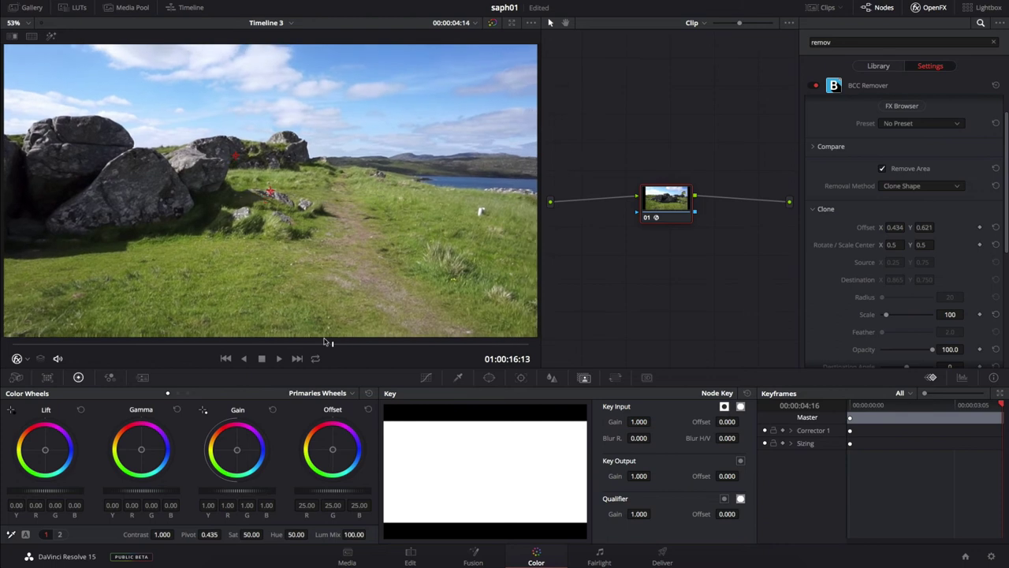
{"action": "key", "text": "space"}
{"action": "left_click", "coordinate": [815, 85]}
{"action": "left_click", "coordinate": [816, 85]}
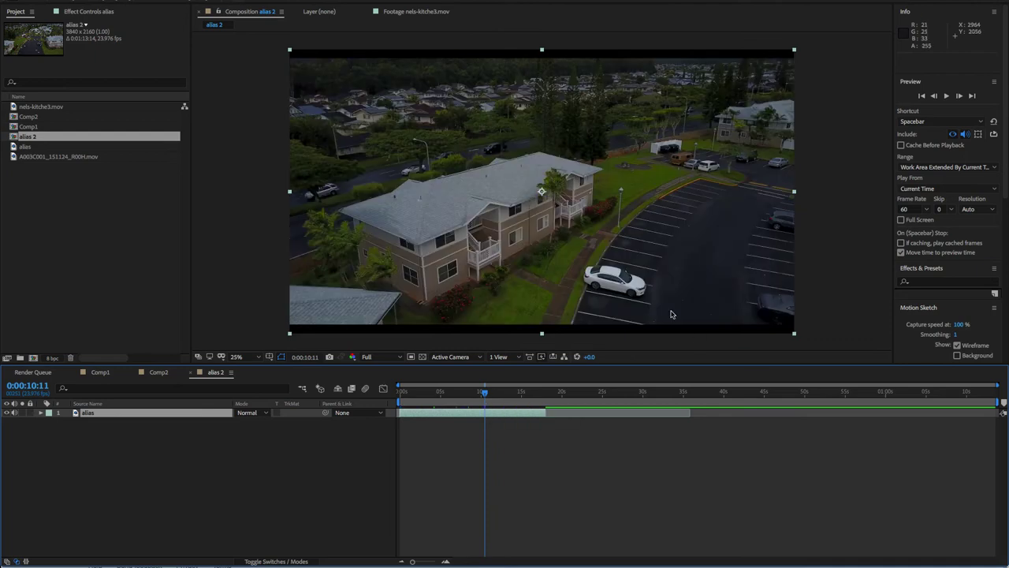
In After Effects, inspect the parking lines of the alias 2 composition at 400% and apply BCC DV Fixer to the alias layer
{"action": "scroll", "coordinate": [678, 293], "scroll_direction": "up", "scroll_amount": 8}
{"action": "left_click_drag", "start_coordinate": [505, 183], "coordinate": [691, 261]}
{"action": "key", "text": "comma"}
{"action": "key", "text": "period"}
{"action": "key", "text": "comma"}
{"action": "key", "text": "period"}
{"action": "left_click", "coordinate": [235, 2]}
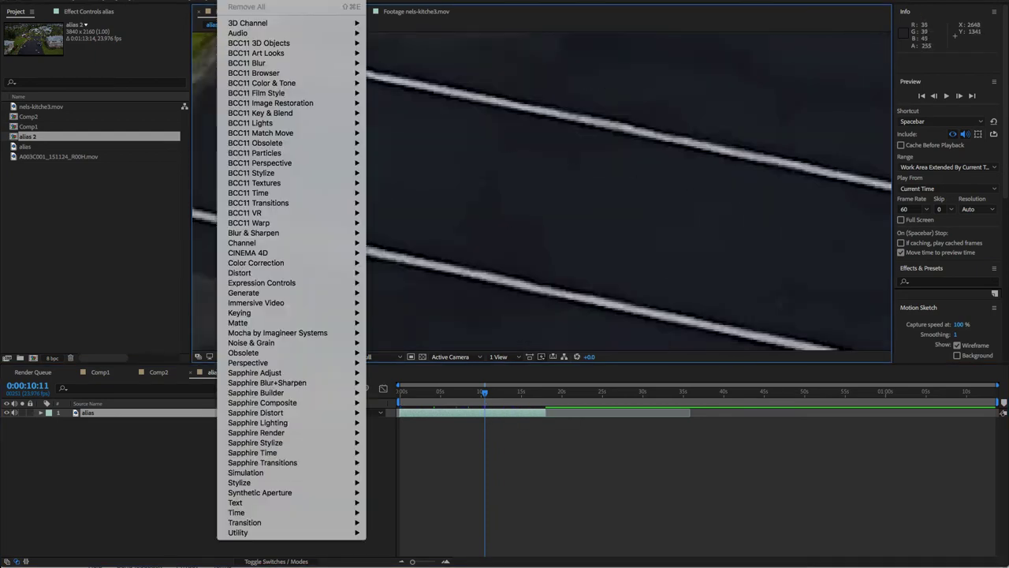
{"action": "mouse_move", "coordinate": [284, 103]}
{"action": "left_click", "coordinate": [410, 144]}
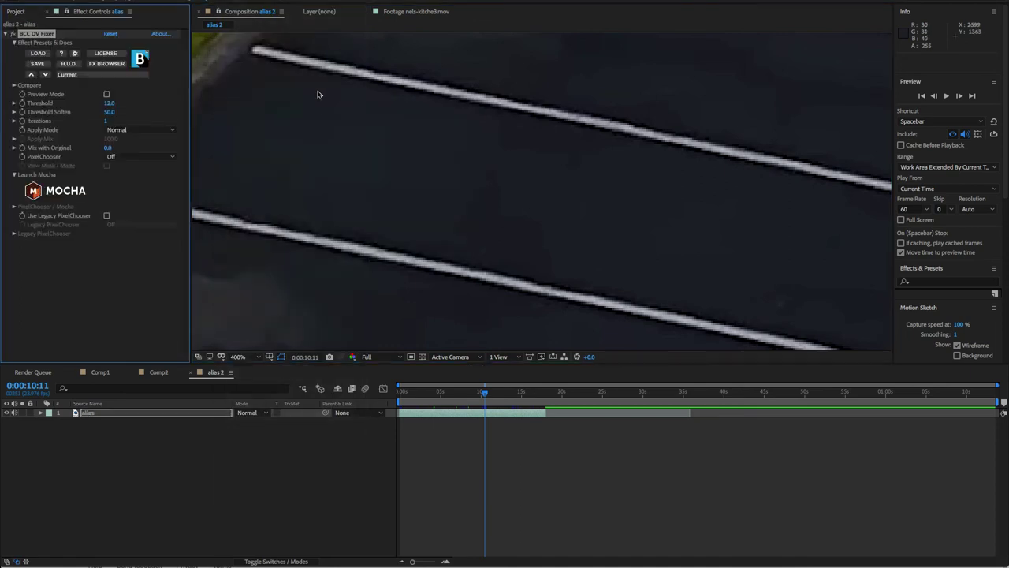
Check DV Fixer's Preview Mode, and set Threshold to 17.6 and Iterations to 3
{"action": "left_click", "coordinate": [107, 95]}
{"action": "left_click", "coordinate": [107, 95]}
{"action": "left_click_drag", "start_coordinate": [111, 108], "coordinate": [160, 118]}
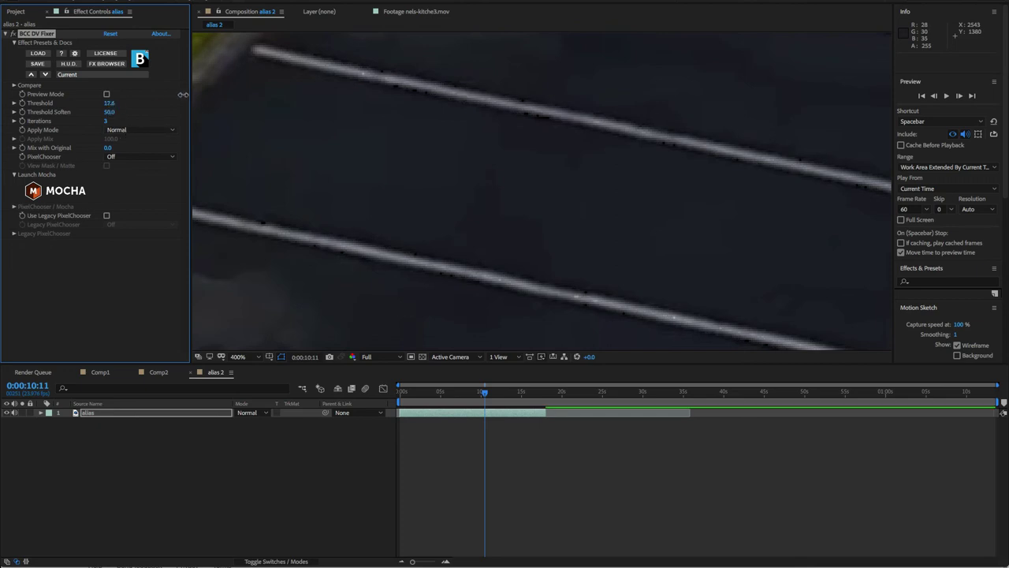
{"action": "left_click_drag", "start_coordinate": [222, 94], "coordinate": [257, 91]}
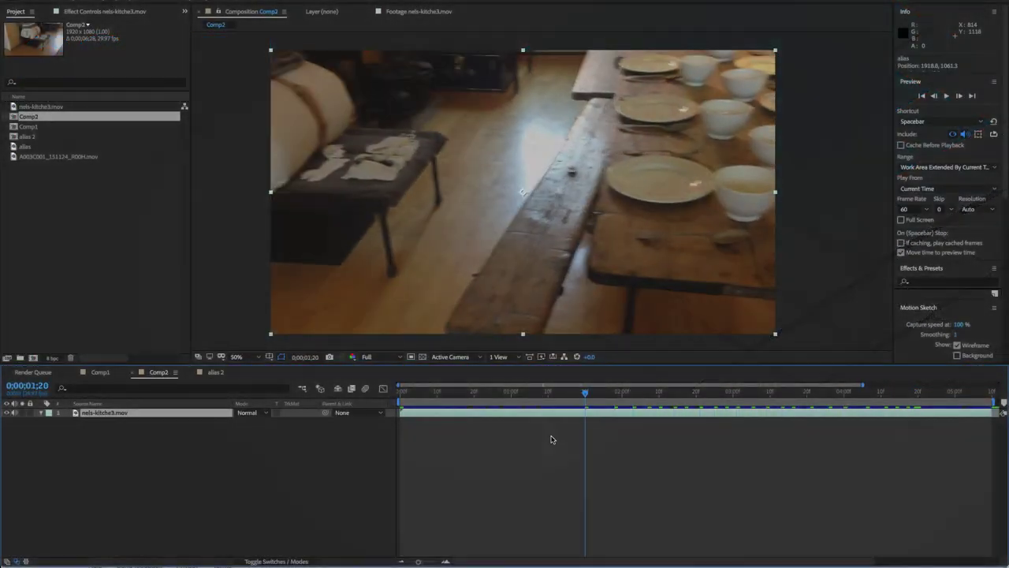
Apply BCC Noise Reduction to the nels-kitche3.mov layer in Comp2, viewing the frame at 0;00;04;08
{"action": "left_click_drag", "start_coordinate": [551, 439], "coordinate": [874, 410]}
{"action": "scroll", "coordinate": [721, 335], "scroll_direction": "up", "scroll_amount": 1}
{"action": "left_click", "coordinate": [233, 1]}
{"action": "mouse_move", "coordinate": [295, 105]}
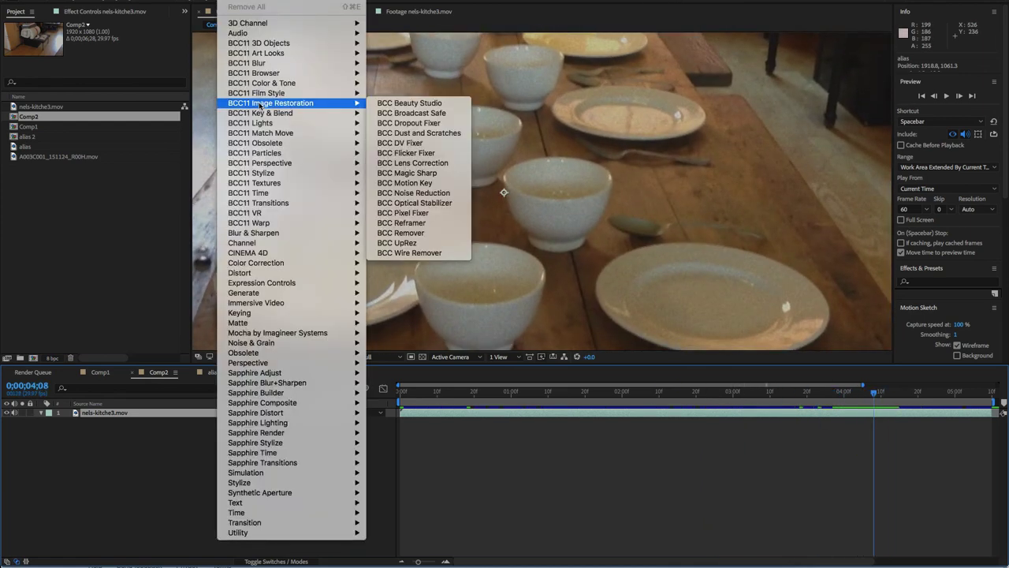
{"action": "left_click", "coordinate": [413, 192]}
Set Noise Reduction's Smoothing Mode to Temporal-Spatial with Temporal Smoothing 4.40, and set Sharpen to Y
{"action": "left_click", "coordinate": [125, 95]}
{"action": "left_click", "coordinate": [139, 103]}
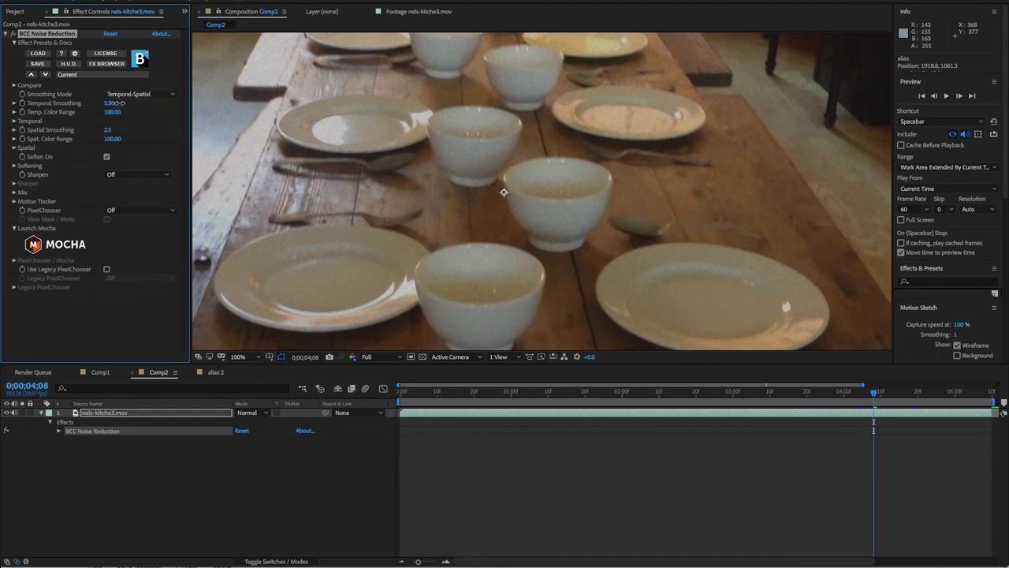
{"action": "left_click", "coordinate": [13, 121]}
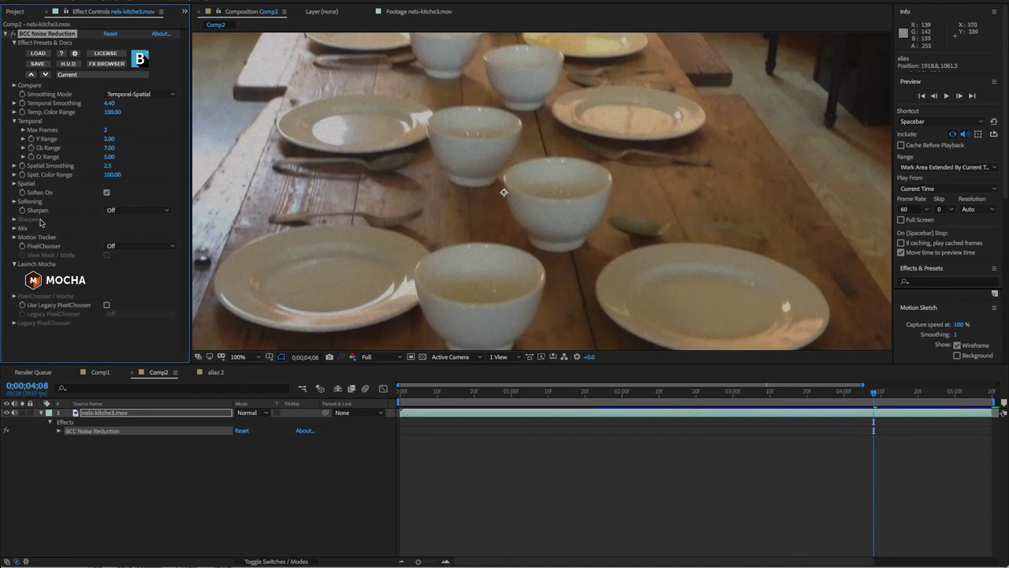
{"action": "left_click", "coordinate": [124, 211]}
{"action": "left_click", "coordinate": [118, 224]}
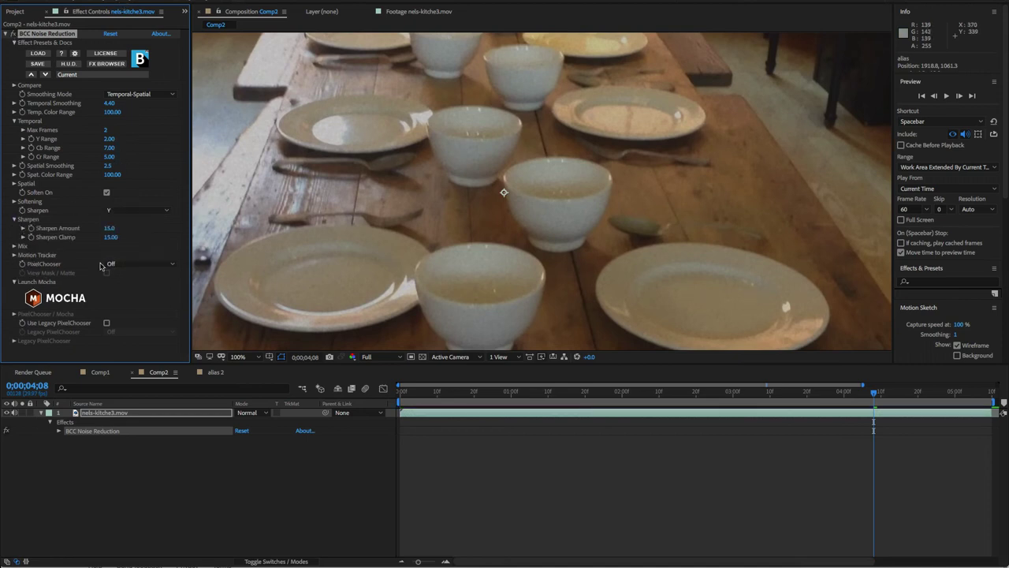
Set Temporal Smoothing to 6.30 and Sharpen Amount to 40, and examine the kitchen clip with Compare Mode's wipe during playback
{"action": "left_click", "coordinate": [13, 85]}
{"action": "left_click", "coordinate": [138, 94]}
{"action": "left_click", "coordinate": [126, 104]}
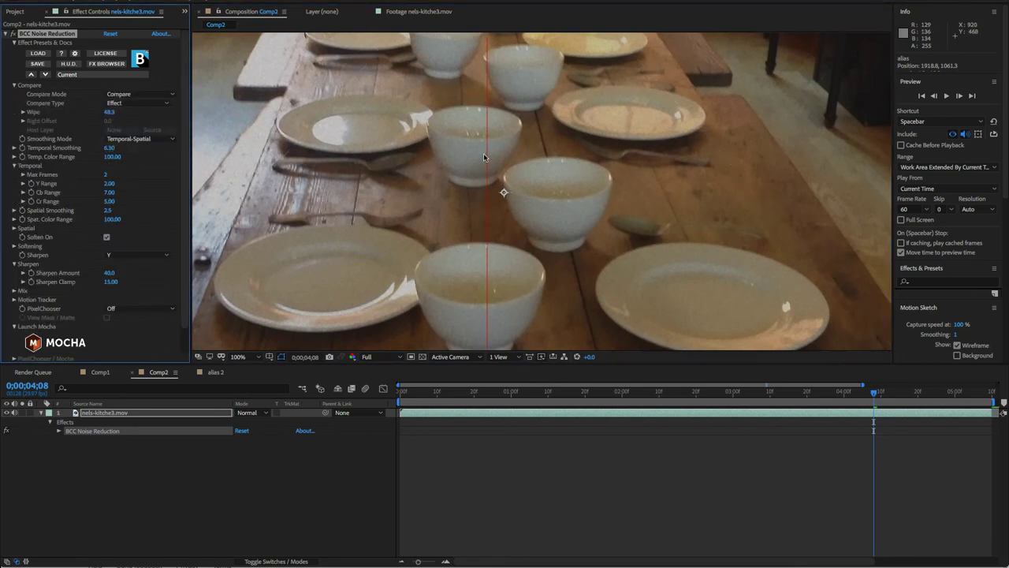
{"action": "left_click_drag", "start_coordinate": [116, 208], "coordinate": [137, 208]}
{"action": "left_click_drag", "start_coordinate": [487, 195], "coordinate": [583, 236]}
{"action": "key", "text": "space"}
{"action": "left_click", "coordinate": [583, 212]}
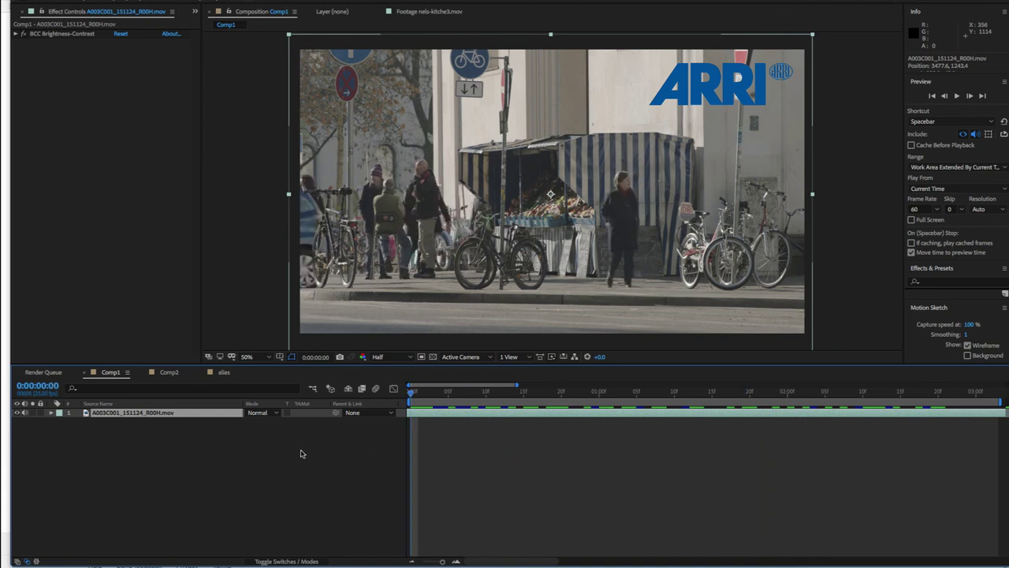
Apply BCC Motion Key to the A003C001_151124_R00H.mov layer in Comp1
{"action": "left_click", "coordinate": [235, 1]}
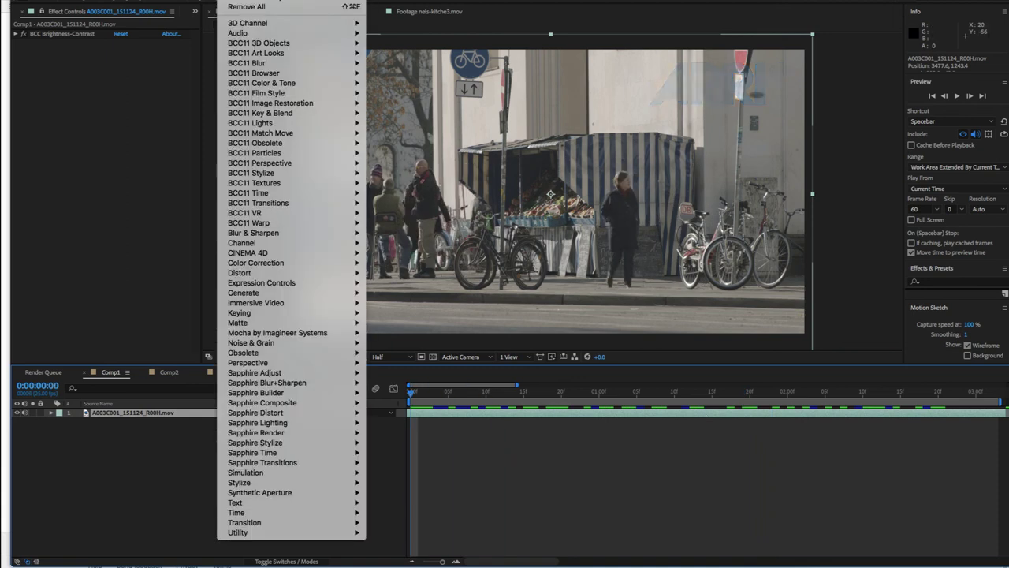
{"action": "mouse_move", "coordinate": [276, 104]}
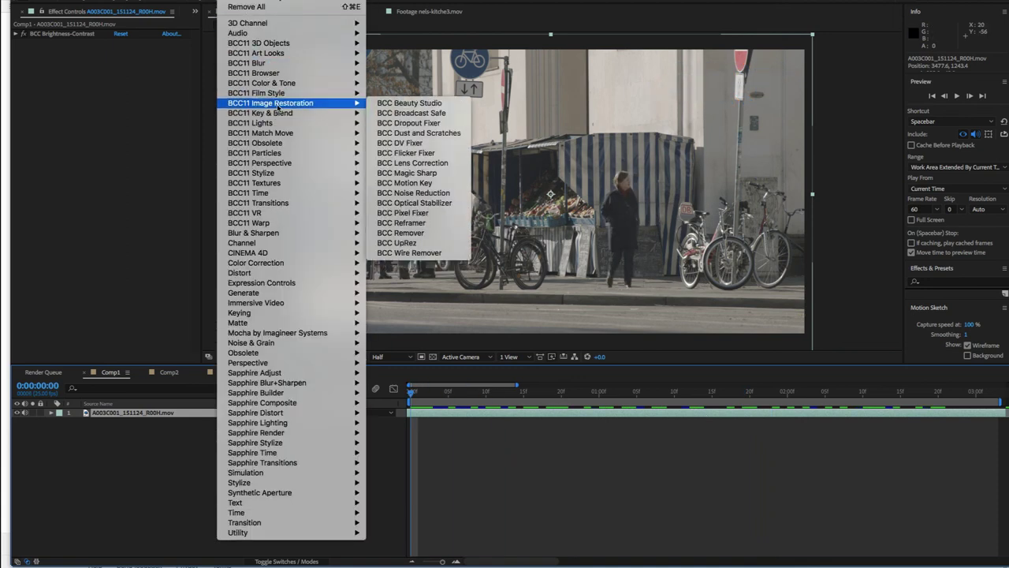
{"action": "left_click", "coordinate": [418, 182]}
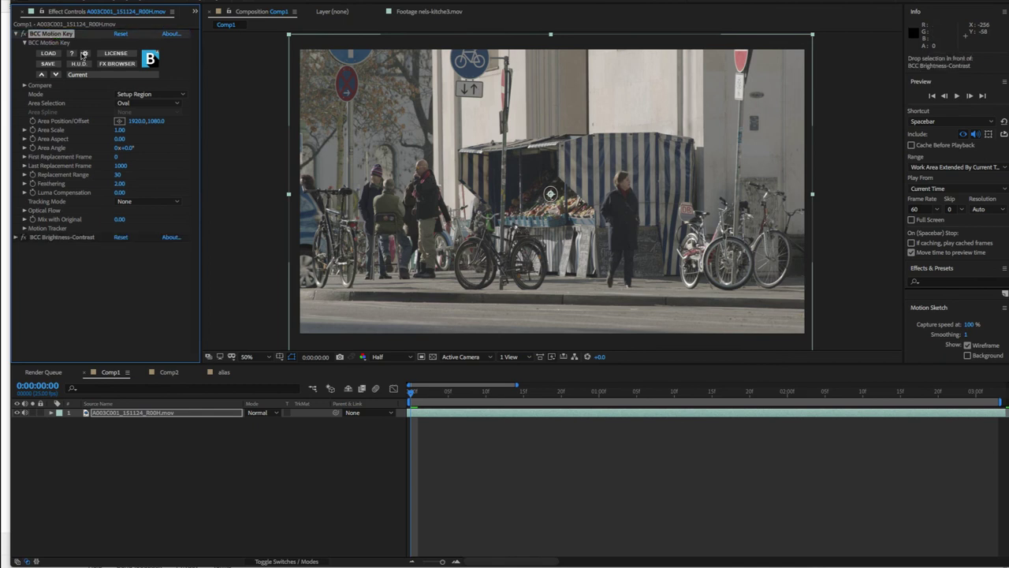
Set up a Rectangle area over the walking woman at 2459.8, 1346.4, with Area Scale 5.40 and Area Aspect 1.40
{"action": "left_click", "coordinate": [137, 104]}
{"action": "left_click", "coordinate": [143, 146]}
{"action": "left_click_drag", "start_coordinate": [137, 128], "coordinate": [148, 129]}
{"action": "left_click_drag", "start_coordinate": [550, 194], "coordinate": [624, 233]}
{"action": "left_click_drag", "start_coordinate": [123, 139], "coordinate": [130, 139]}
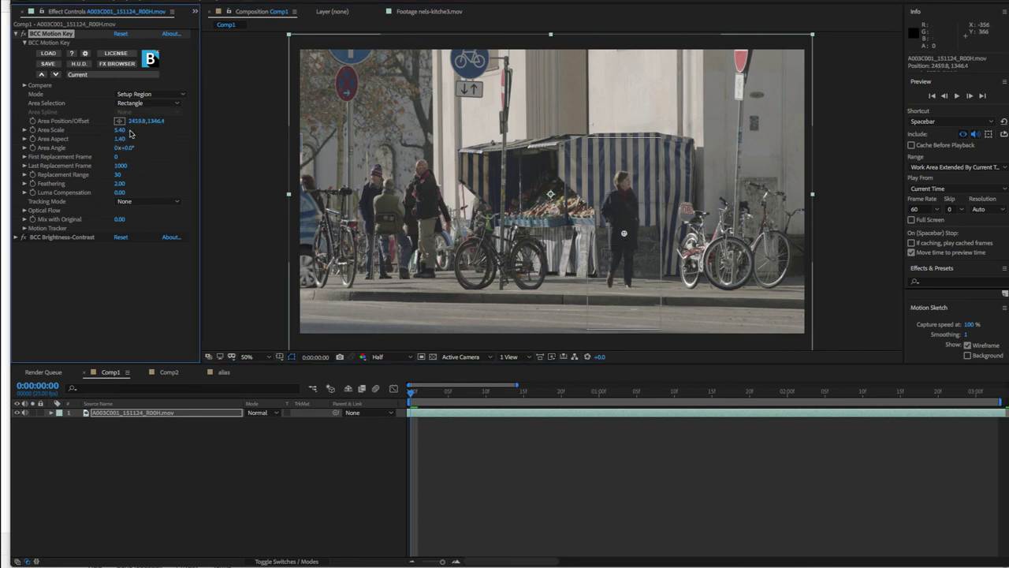
Keyframe Motion Key's area position to follow the woman, at 3431.3, 1321.6 near the clip's end, and return to the first frame
{"action": "left_click_drag", "start_coordinate": [426, 388], "coordinate": [991, 396]}
{"action": "left_click_drag", "start_coordinate": [675, 230], "coordinate": [757, 230]}
{"action": "left_click_drag", "start_coordinate": [991, 396], "coordinate": [405, 447]}
Set Motion Key's Mode to Show Mask and its Replacement Range to 44
{"action": "left_click", "coordinate": [157, 94]}
{"action": "left_click", "coordinate": [150, 105]}
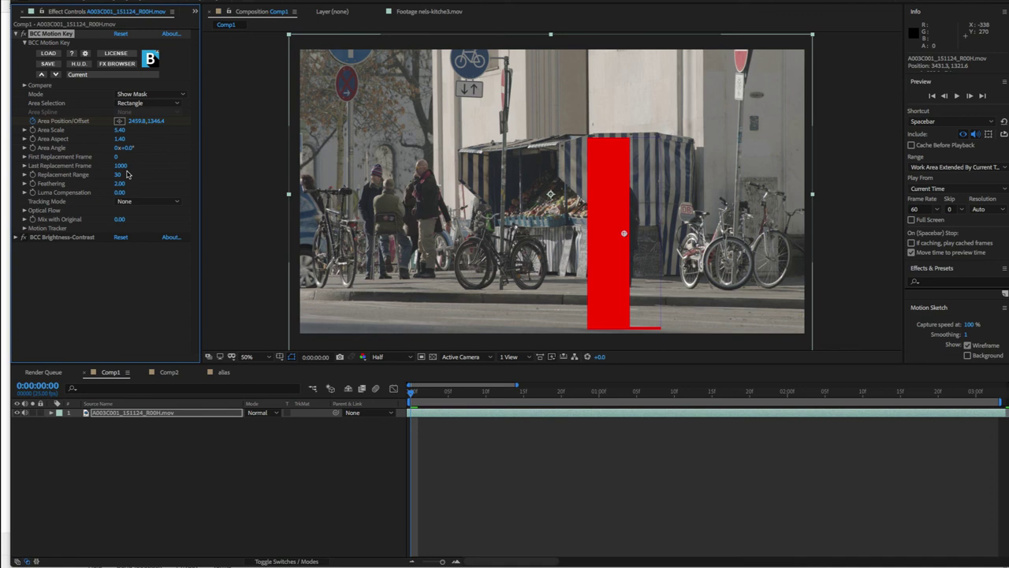
{"action": "left_click_drag", "start_coordinate": [120, 180], "coordinate": [188, 170]}
Set Motion Key's Mode to Remove Area, and check the result by playing the clip and switching the effect off
{"action": "left_click", "coordinate": [147, 94]}
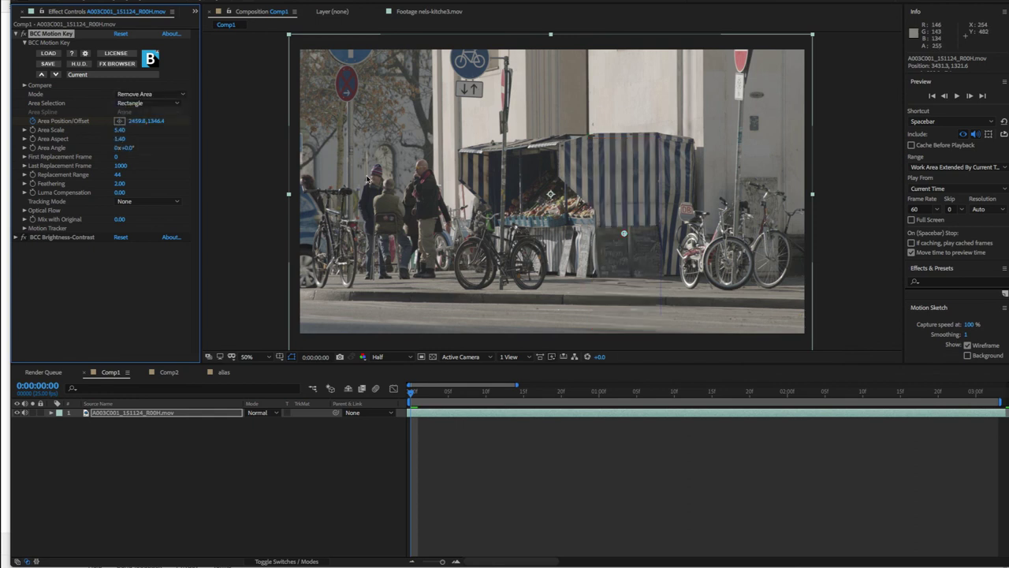
{"action": "left_click", "coordinate": [413, 398]}
{"action": "key", "text": "space"}
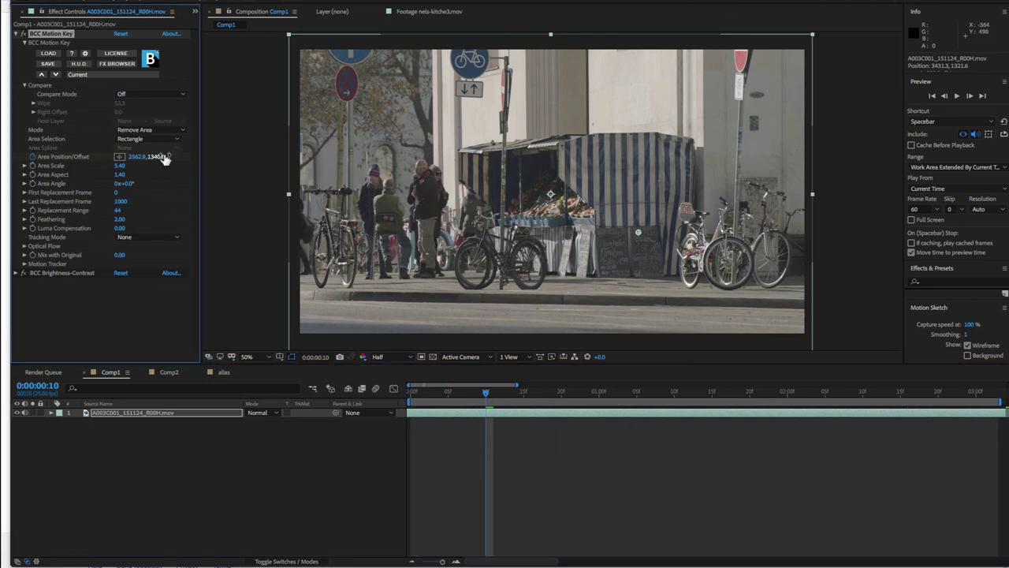
{"action": "left_click", "coordinate": [24, 35]}
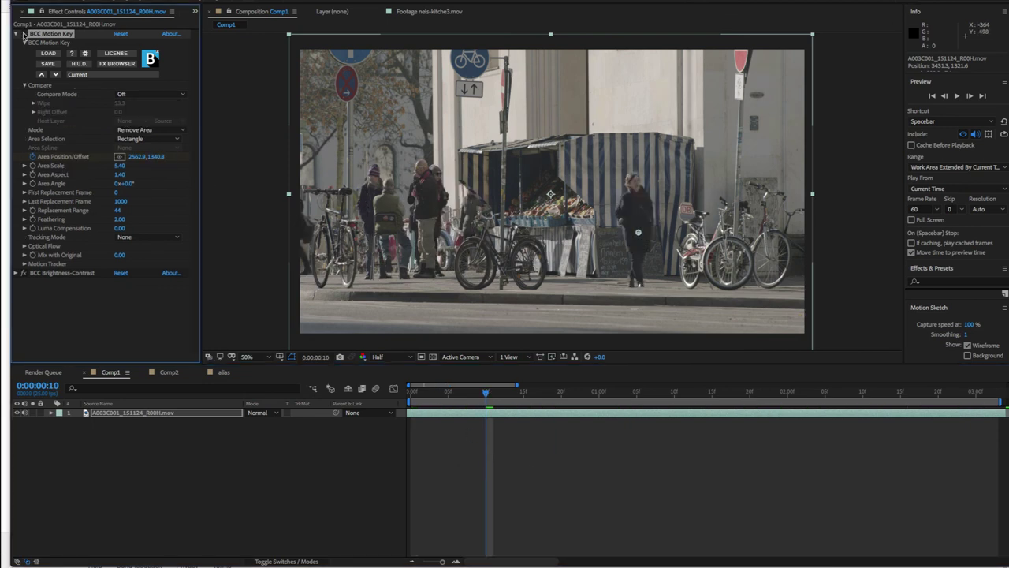